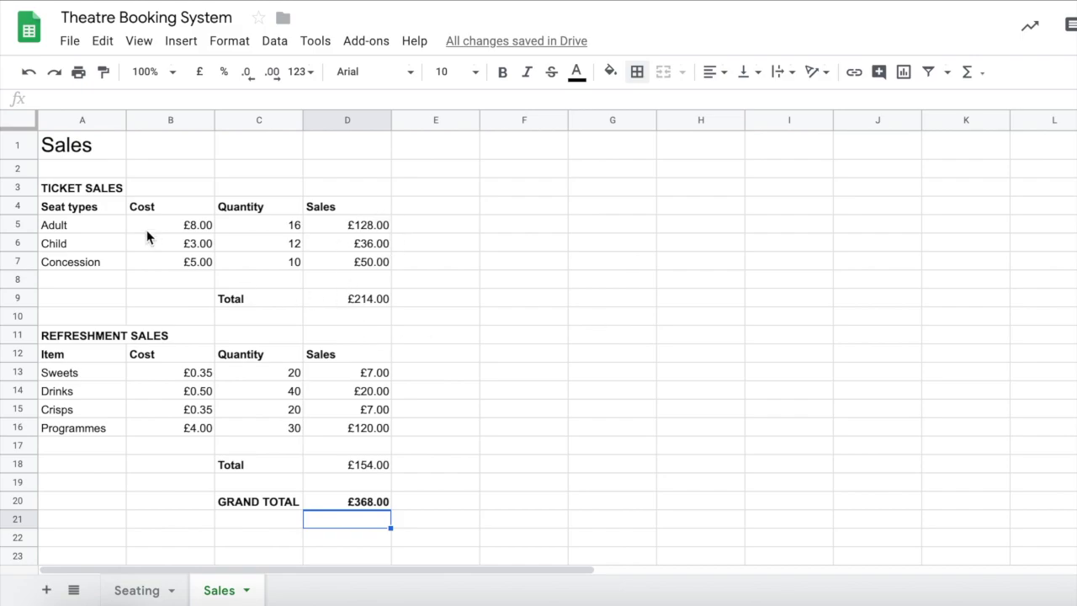
# Add a new blank sheet (Sheet4) to the Theatre Booking System workbook.
pyautogui.click(47, 591)
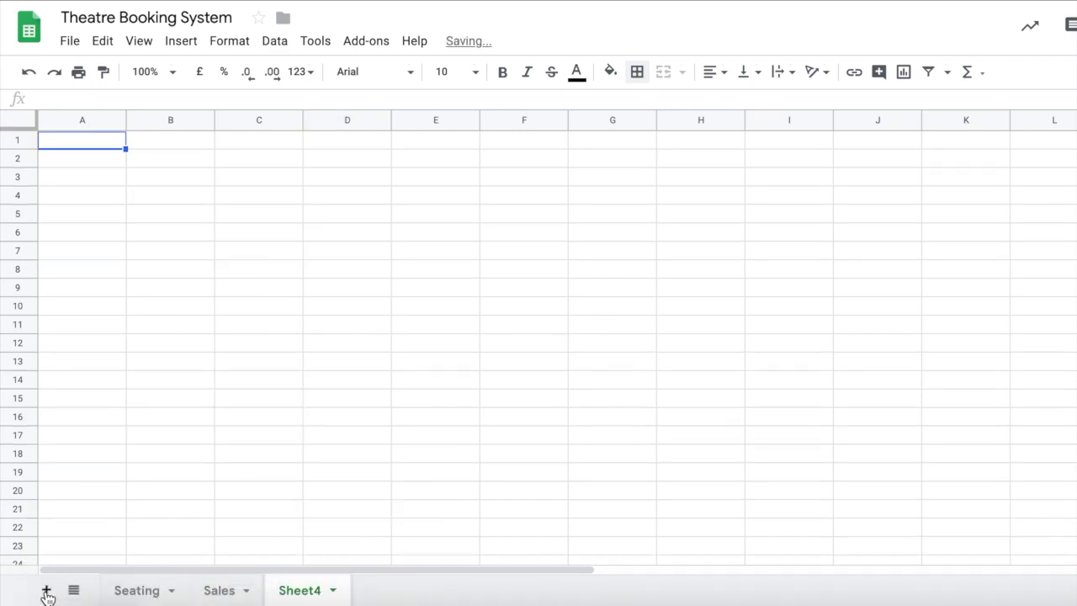
# Rename the Sheet4 tab to 'Outgoings'.
pyautogui.doubleClick(294, 591)
pyautogui.write('Outgoings')
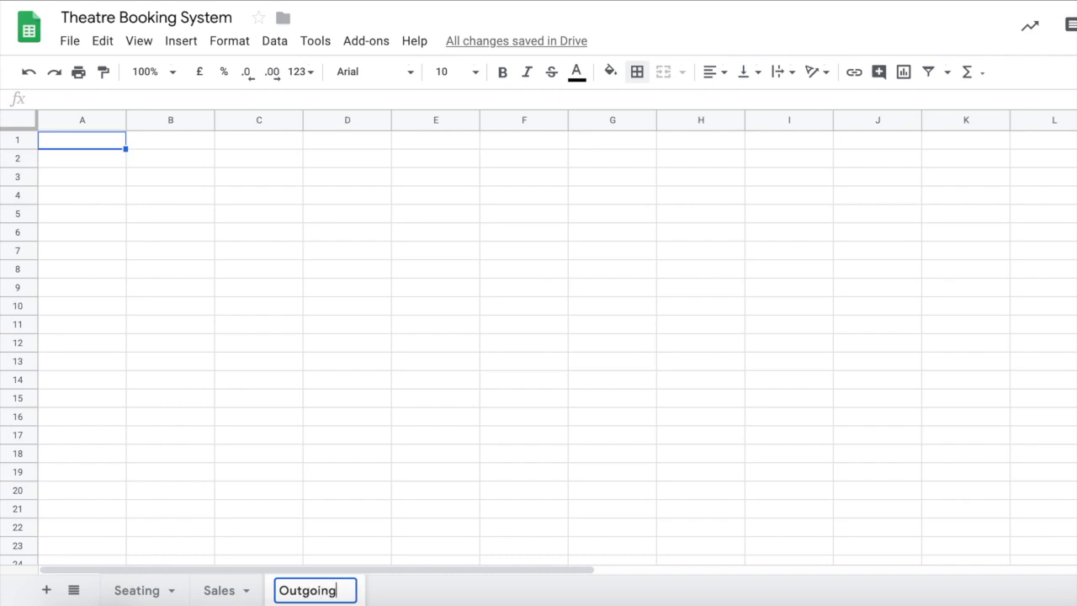
pyautogui.press('Return')
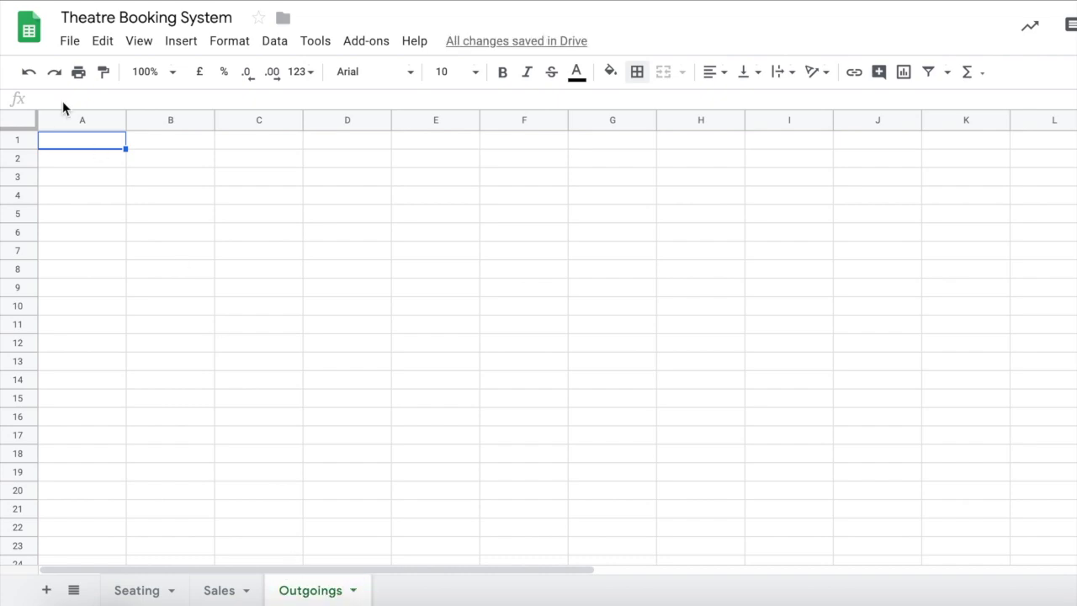
# Enter 'Outgoings' in A1 and '(money we've spent)' in A2.
pyautogui.write('Out')
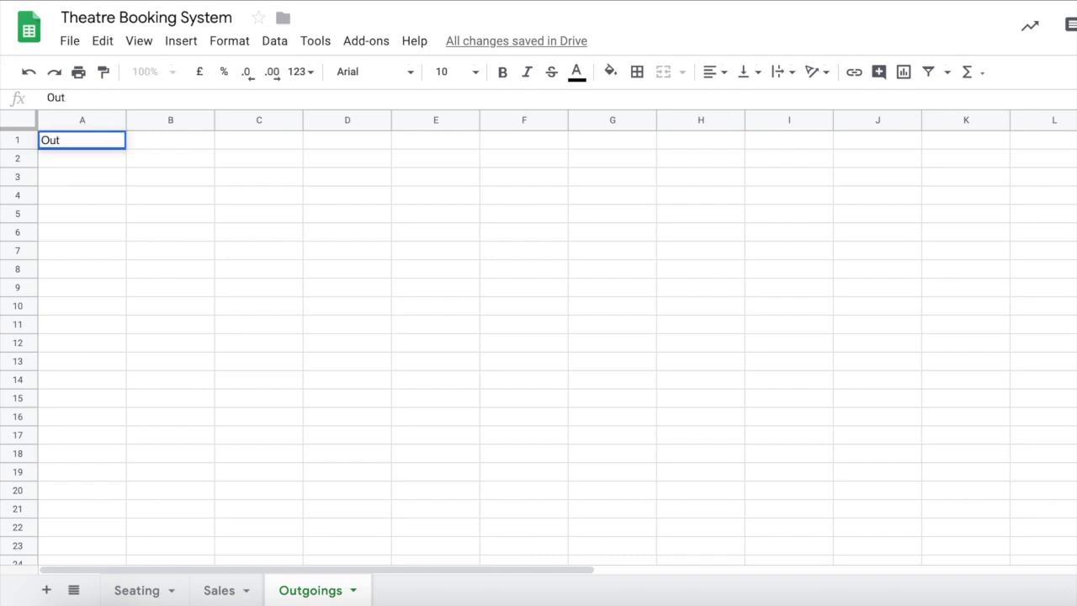
pyautogui.write('goings')
pyautogui.press('Return')
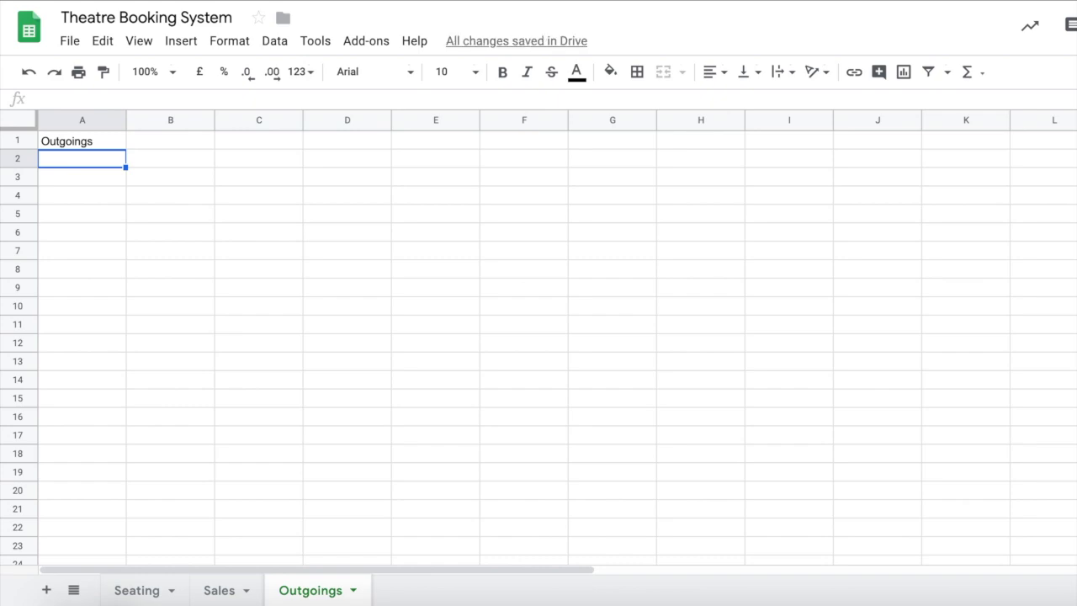
pyautogui.write('(mo')
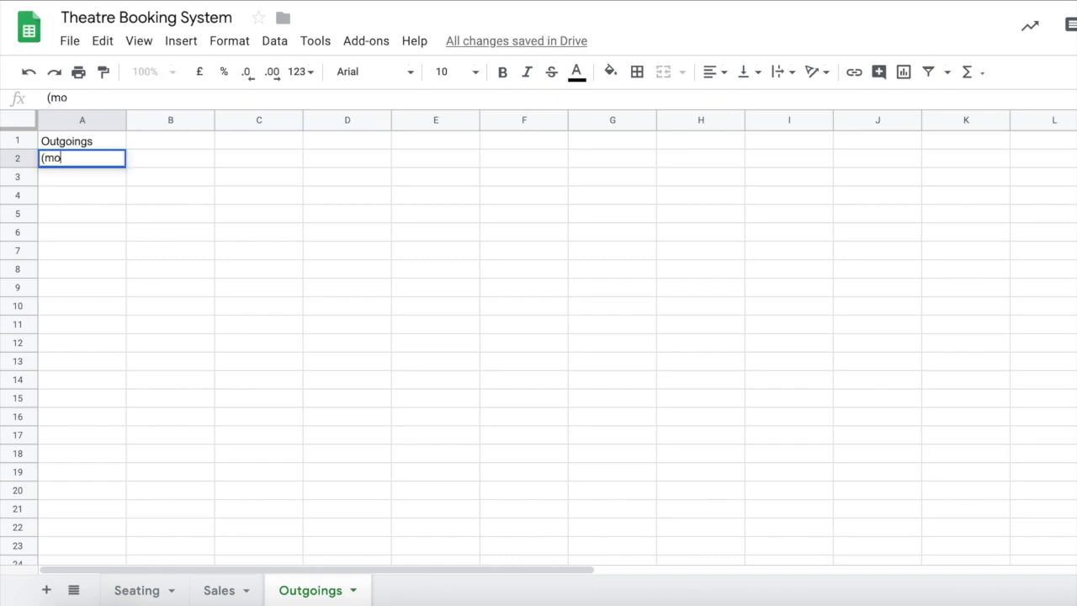
pyautogui.write("ney we've spent)")
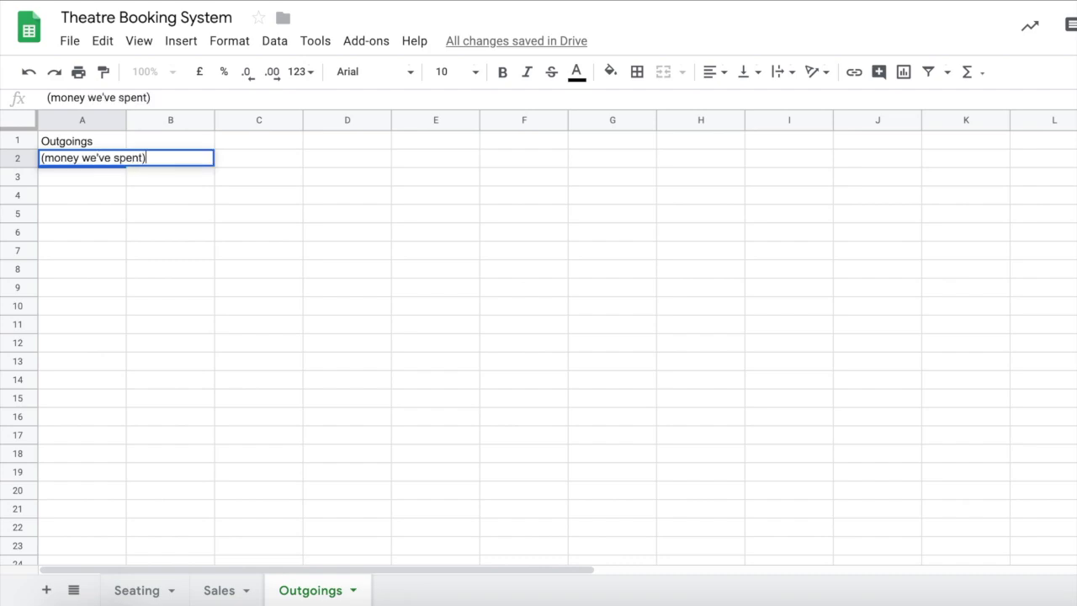
pyautogui.press('Return')
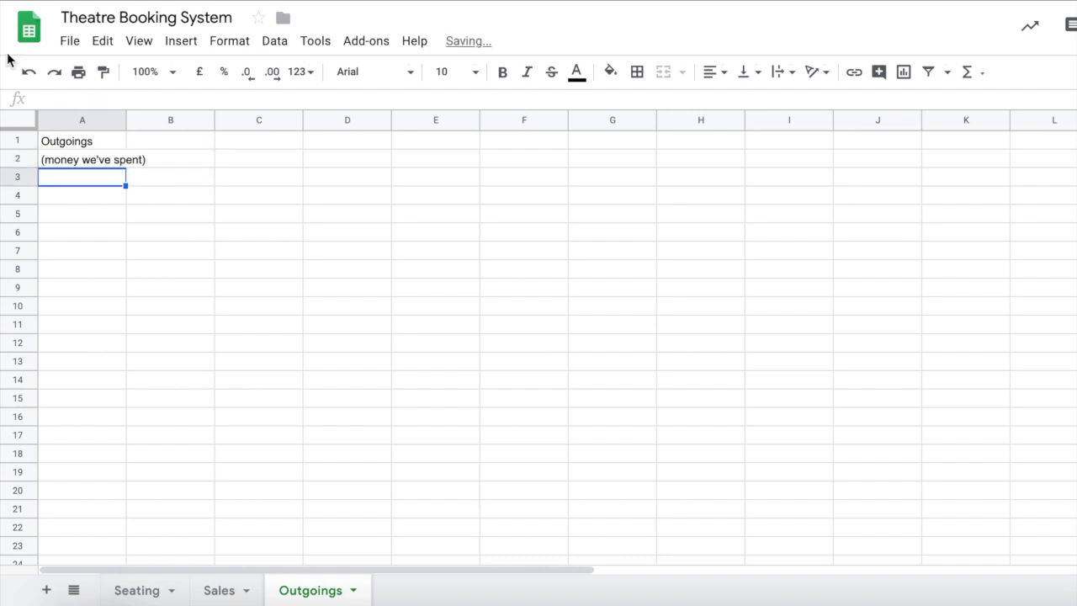
# Set the Outgoings title in A1 to font size 24.
pyautogui.click(74, 144)
pyautogui.click(220, 596)
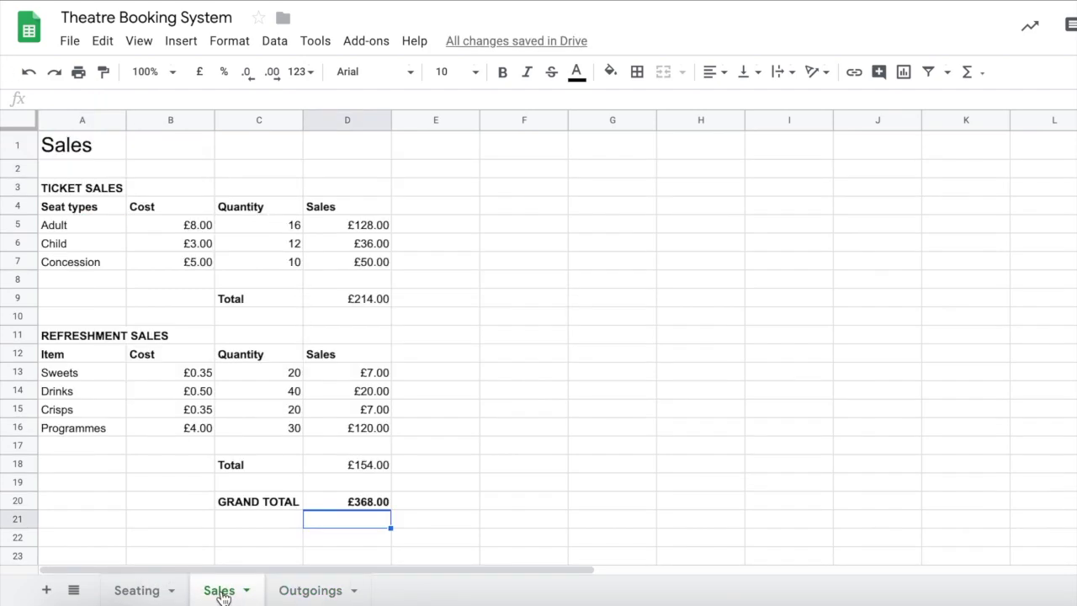
pyautogui.click(286, 592)
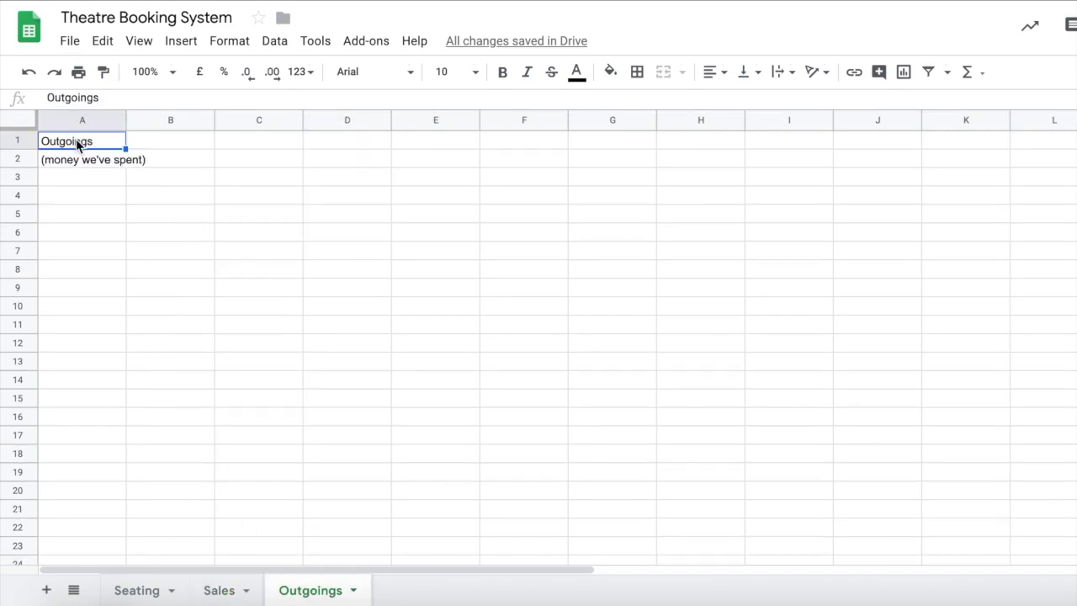
pyautogui.click(475, 74)
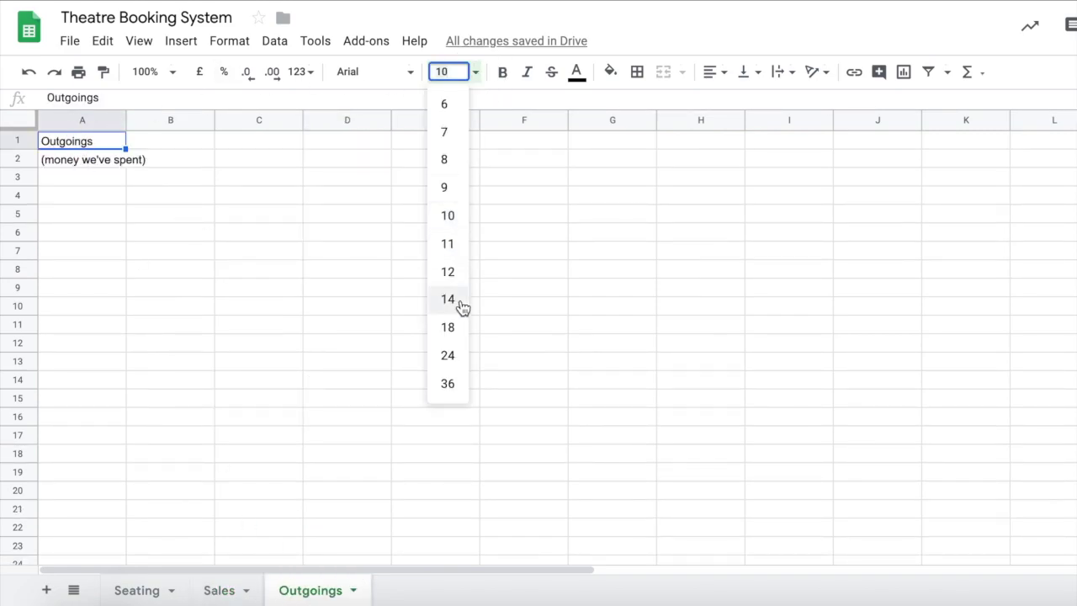
pyautogui.click(462, 359)
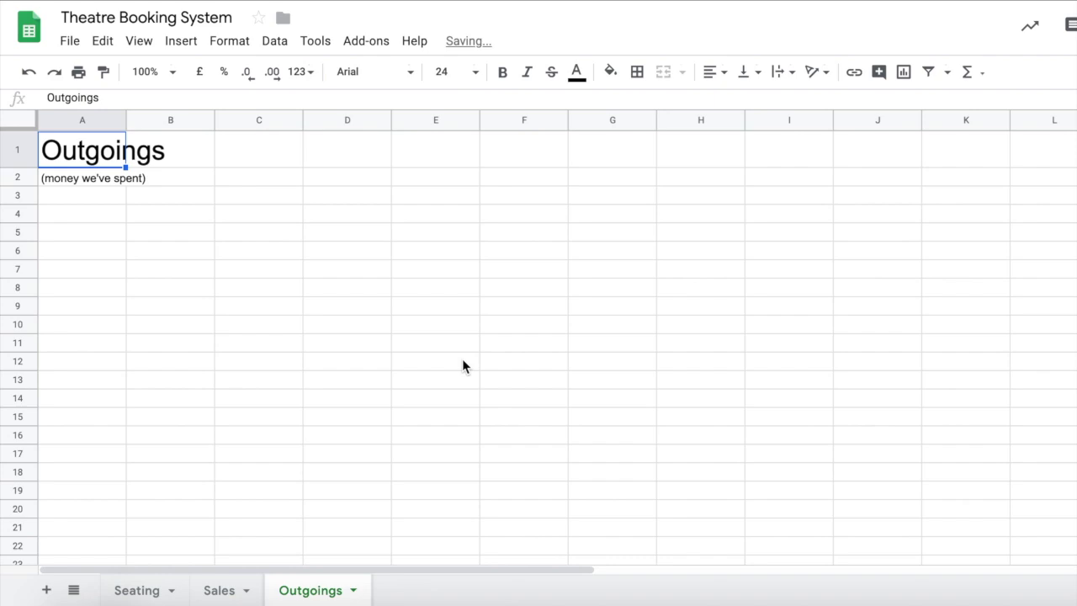
pyautogui.click(92, 223)
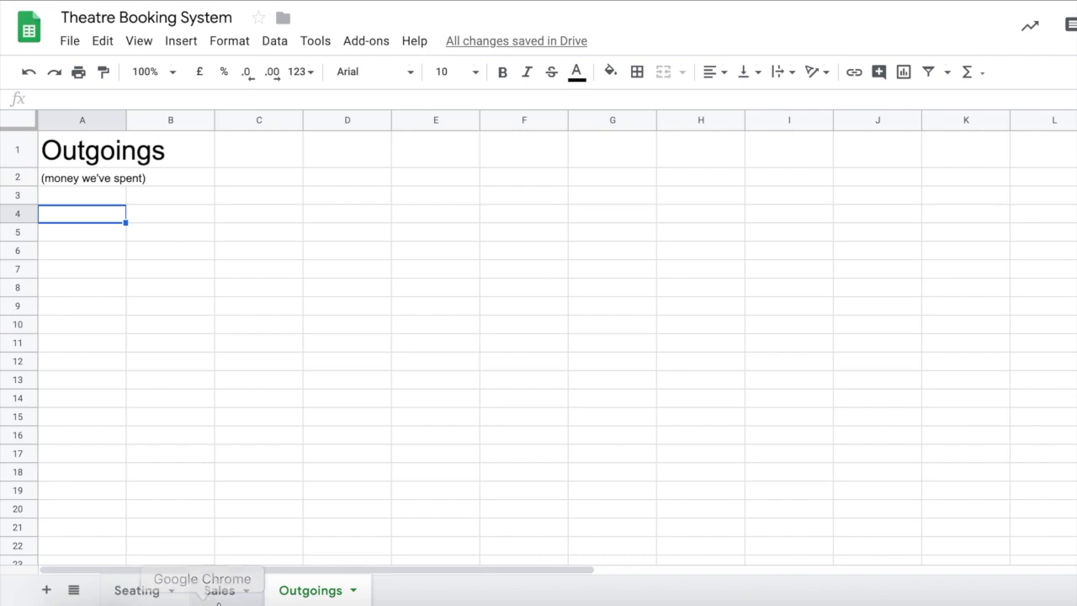
pyautogui.click(215, 587)
# Enter the REFRESHMENTS heading in A4, modelled on the Sales sheet's heading.
pyautogui.click(96, 338)
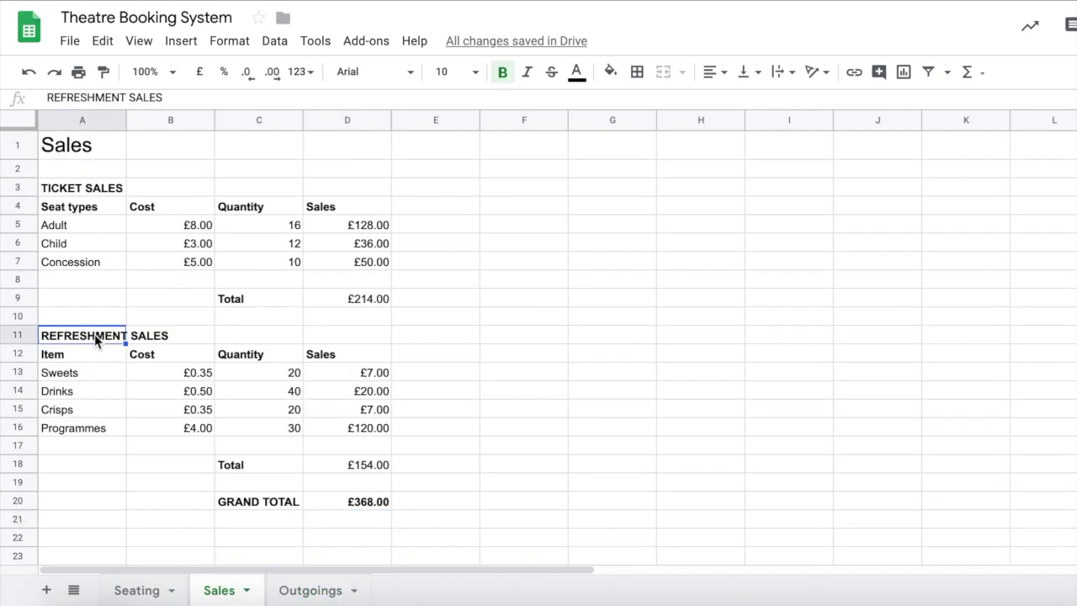
pyautogui.click(323, 587)
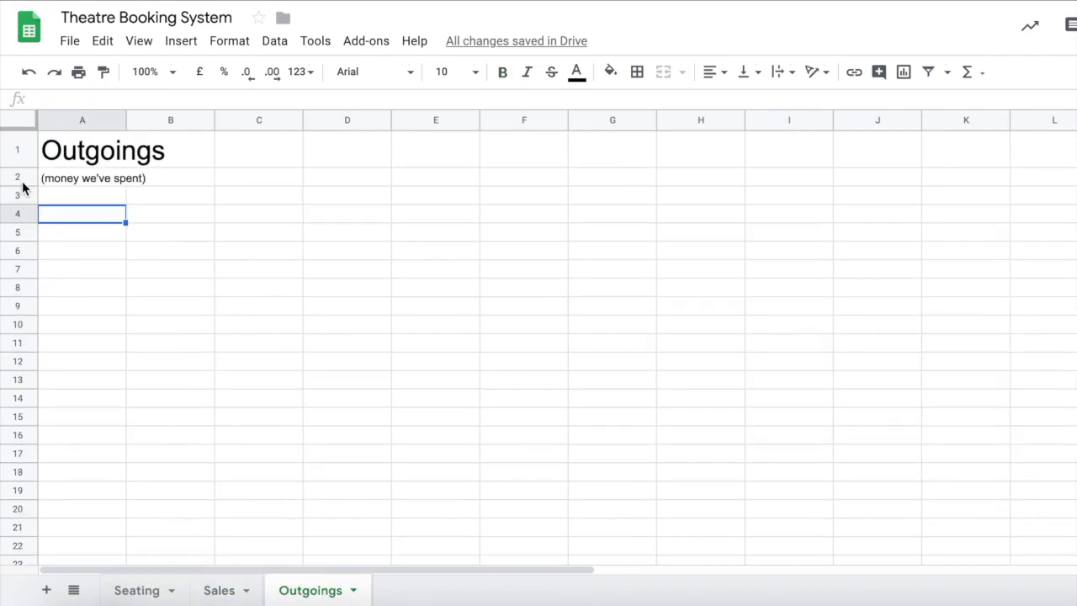
pyautogui.write('REFRESHMENTS')
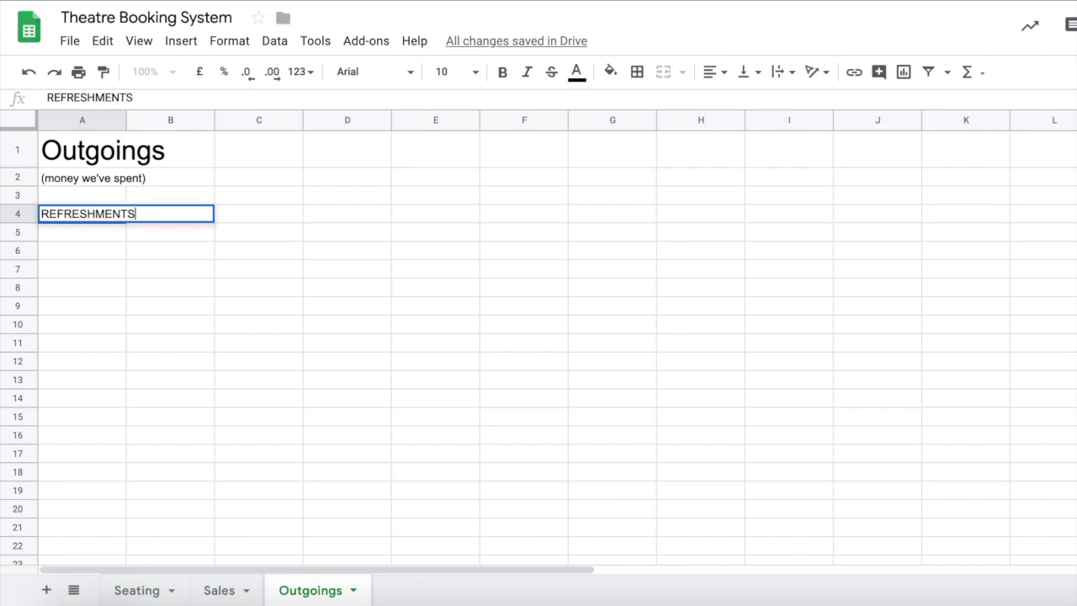
pyautogui.press('Return')
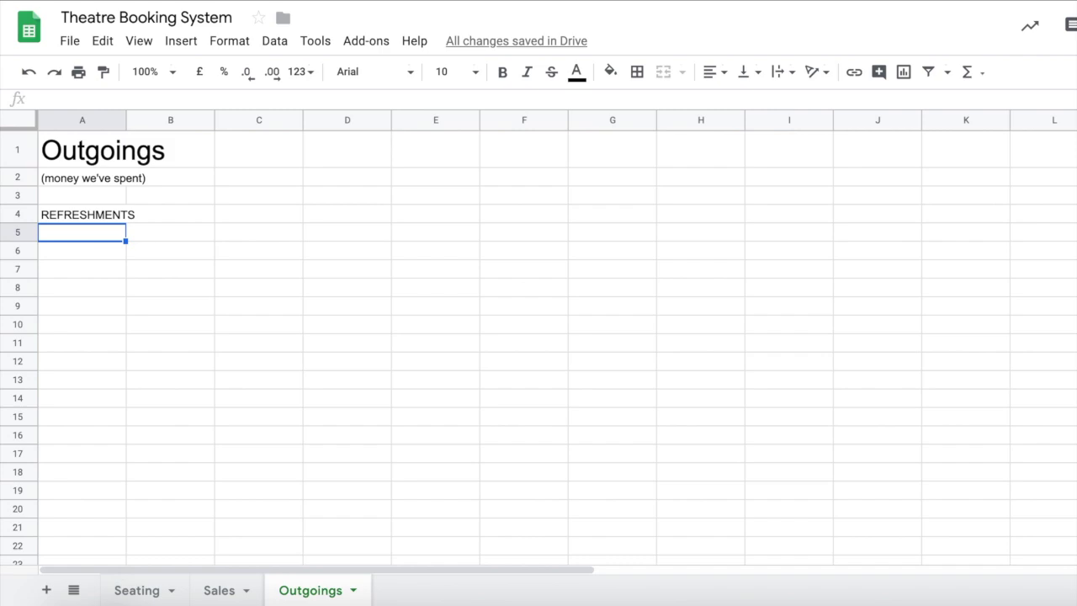
# Enter column headers Item, Cost, Quantity and Total across A5:D5.
pyautogui.write('Item')
pyautogui.press('Tab')
pyautogui.write('Cost')
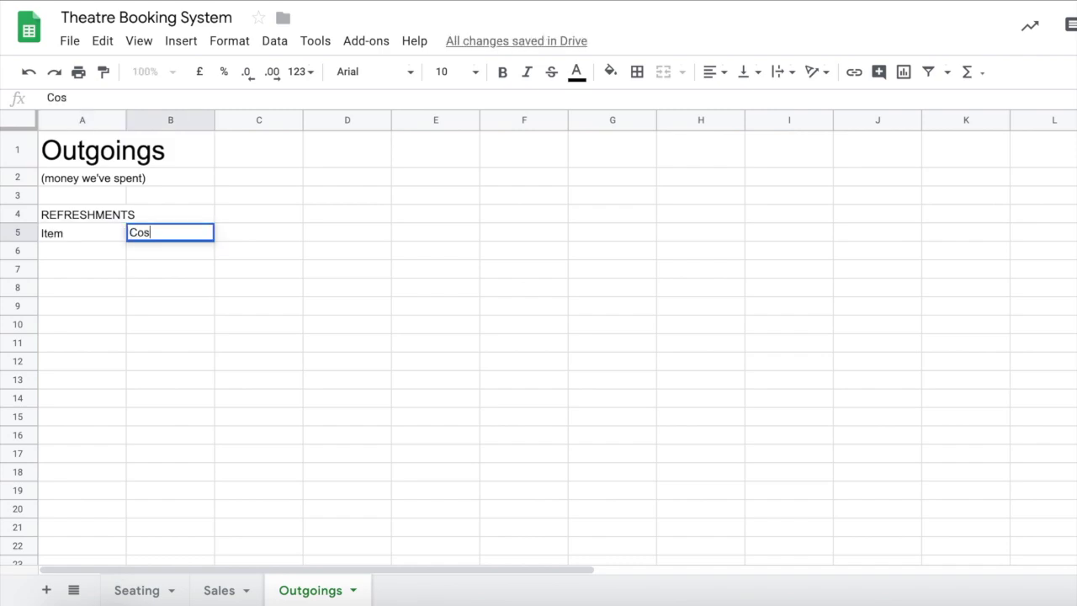
pyautogui.press('Tab')
pyautogui.write('Quantity')
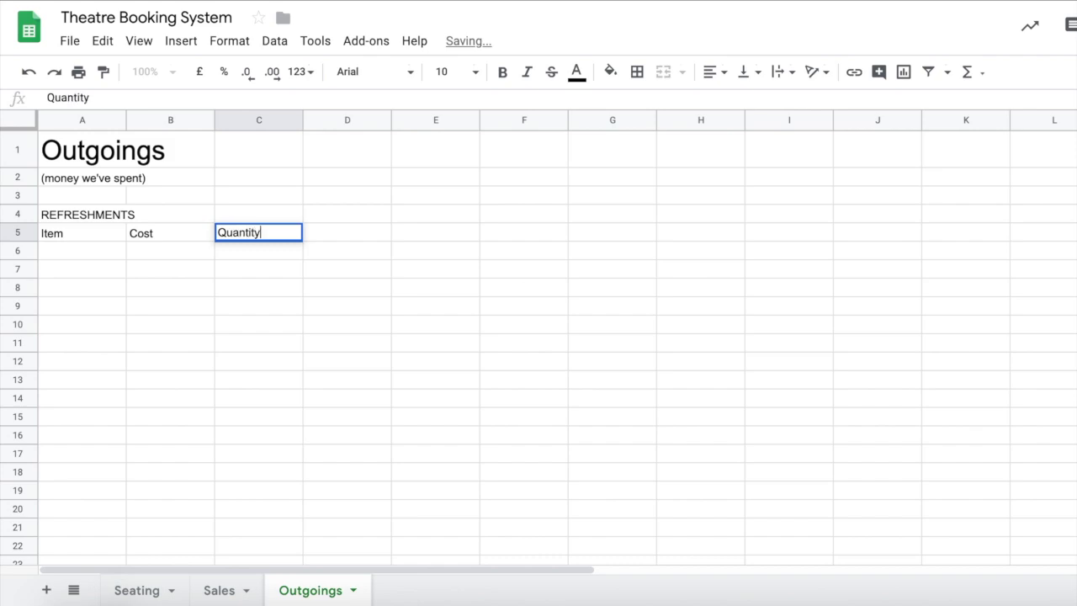
pyautogui.press('Tab')
pyautogui.write('Total')
pyautogui.press('Return')
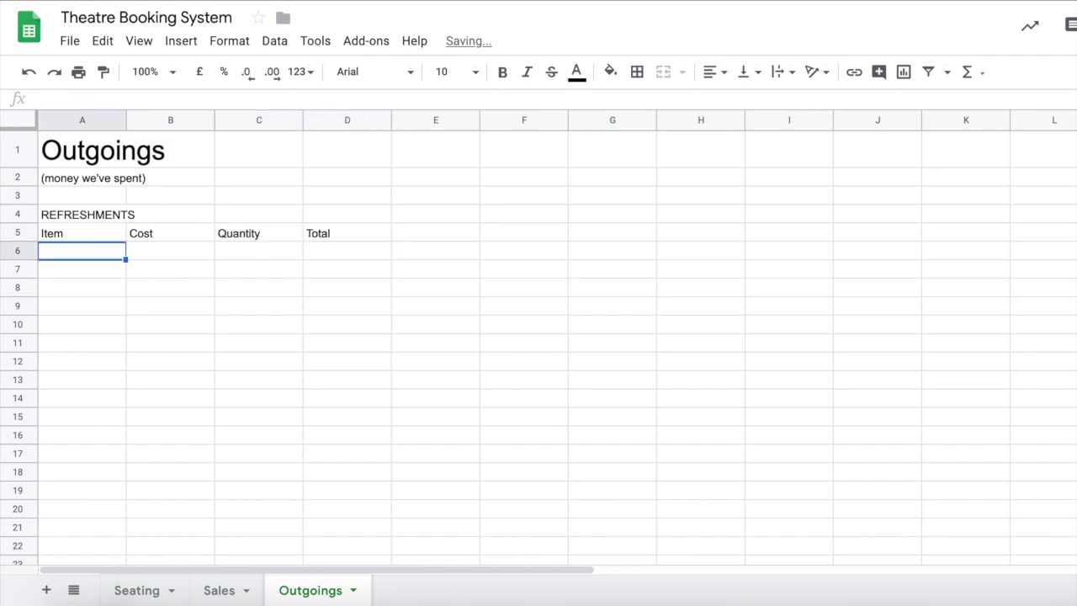
# Make the heading rows A4:D5 bold.
pyautogui.click(51, 214)
pyautogui.keyDown('shift'); pyautogui.click(315, 238); pyautogui.keyUp('shift')
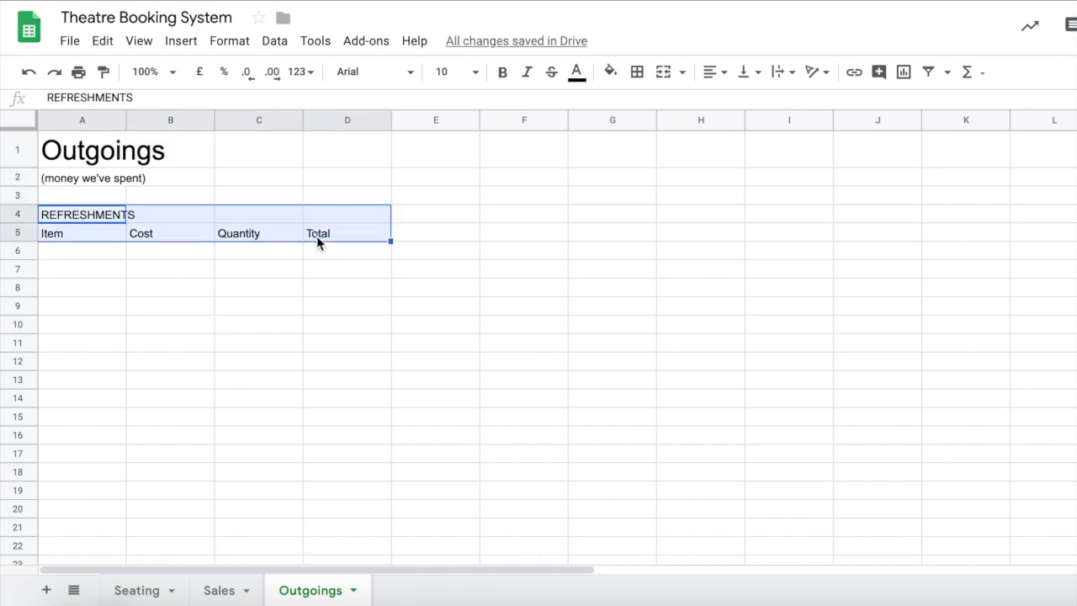
pyautogui.hotkey('ctrl', 'b')
pyautogui.click(49, 248)
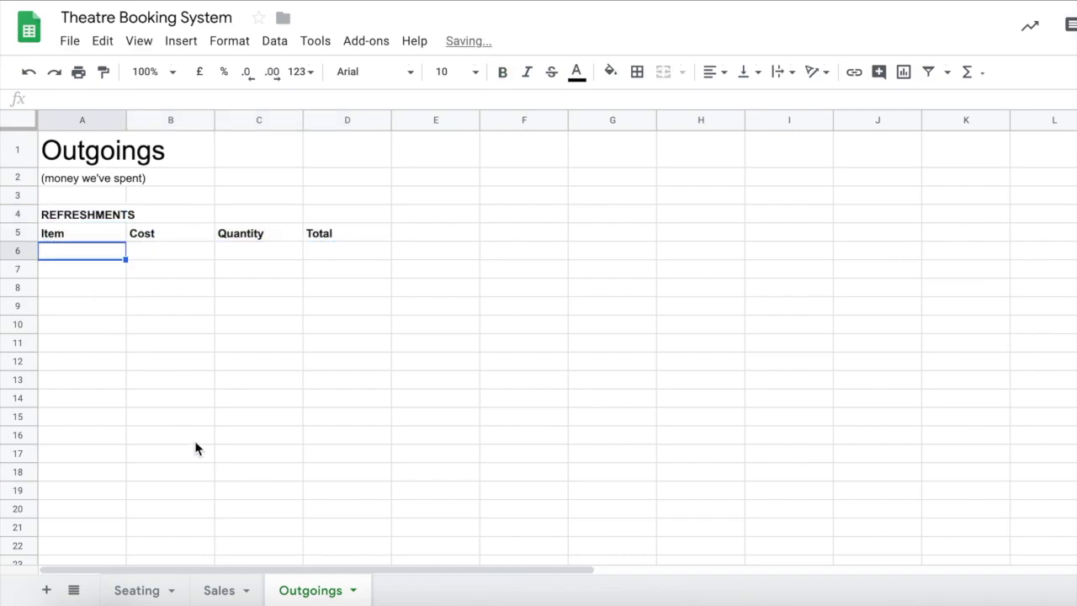
# Copy Sweets, Drinks, Crisps and Programmes from the Sales sheet into Outgoings A6:A9.
pyautogui.click(218, 591)
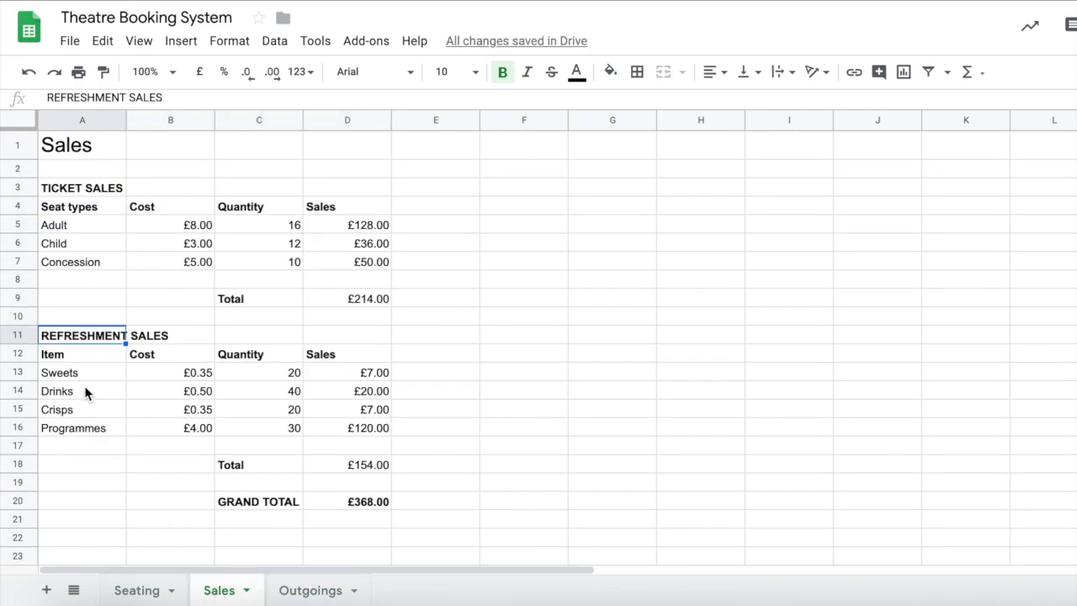
pyautogui.moveTo(81, 373); pyautogui.dragTo(75, 432)
pyautogui.hotkey('ctrl', 'c')
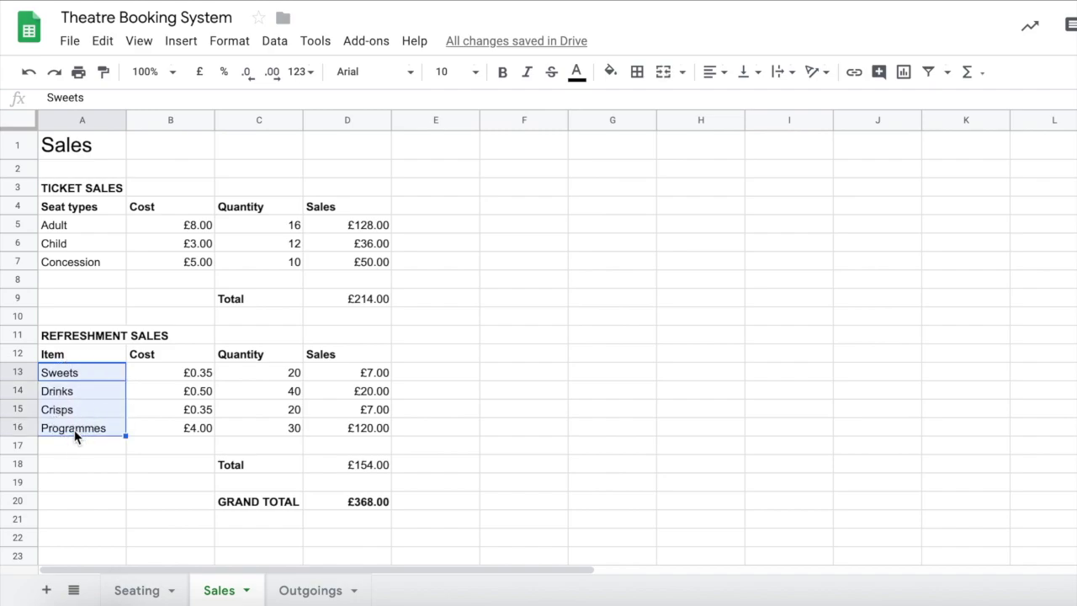
pyautogui.click(311, 590)
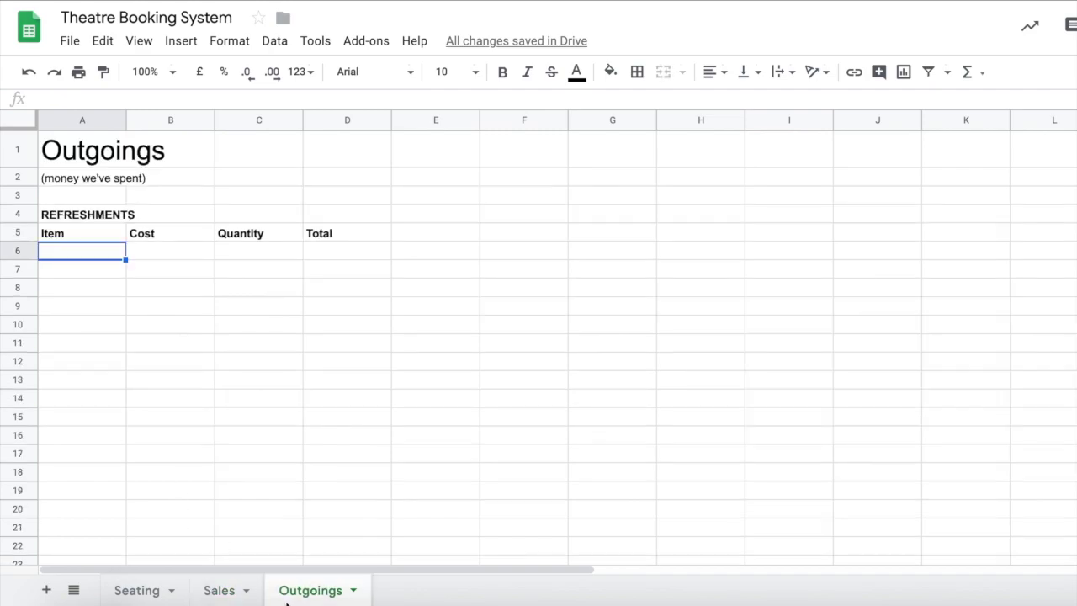
pyautogui.hotkey('ctrl', 'v')
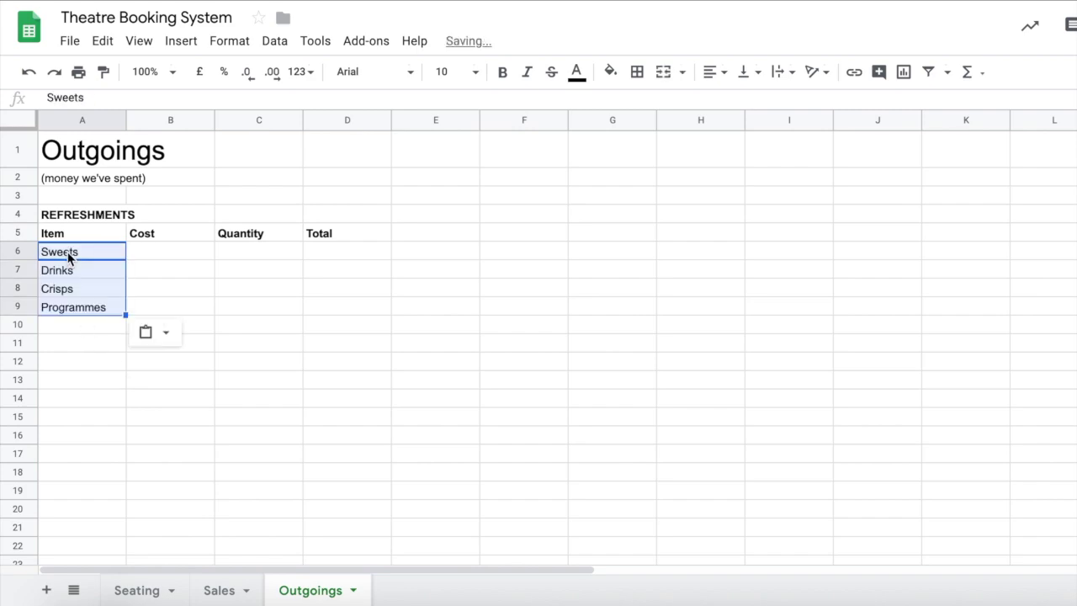
pyautogui.click(156, 259)
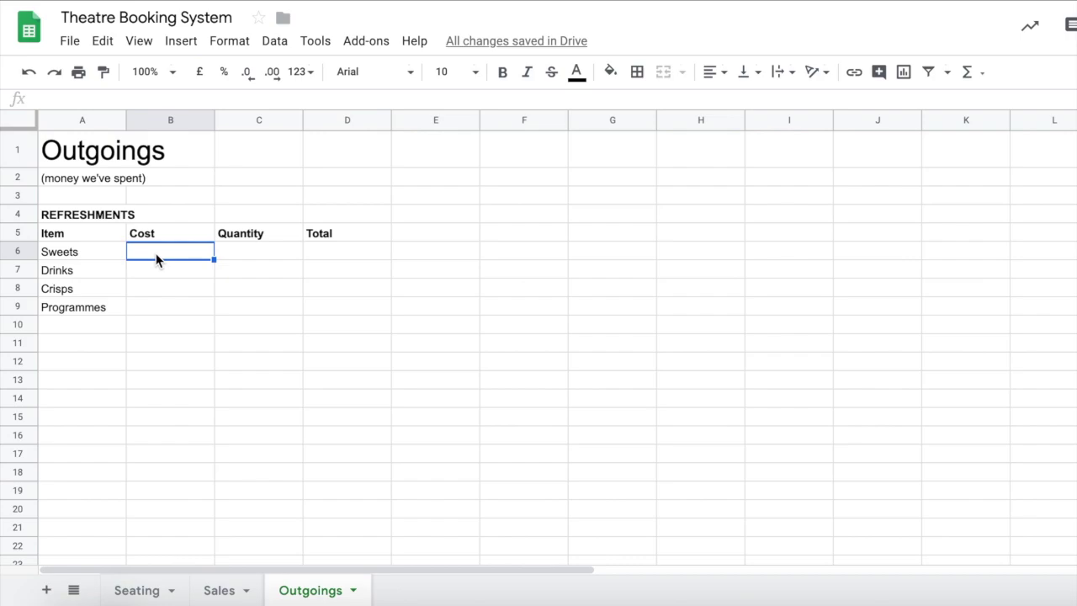
pyautogui.click(220, 591)
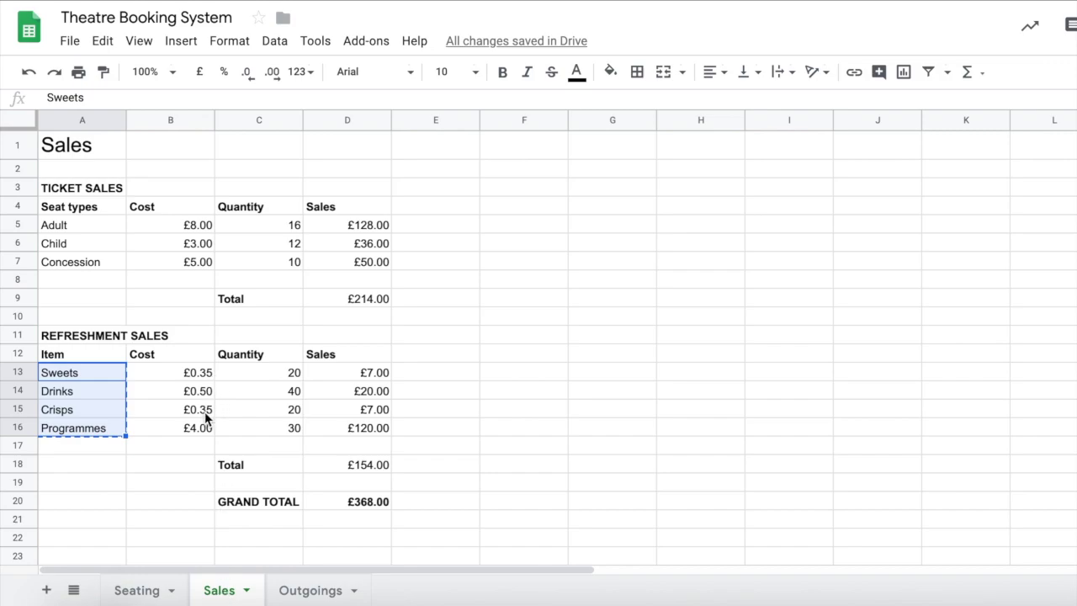
pyautogui.click(287, 577)
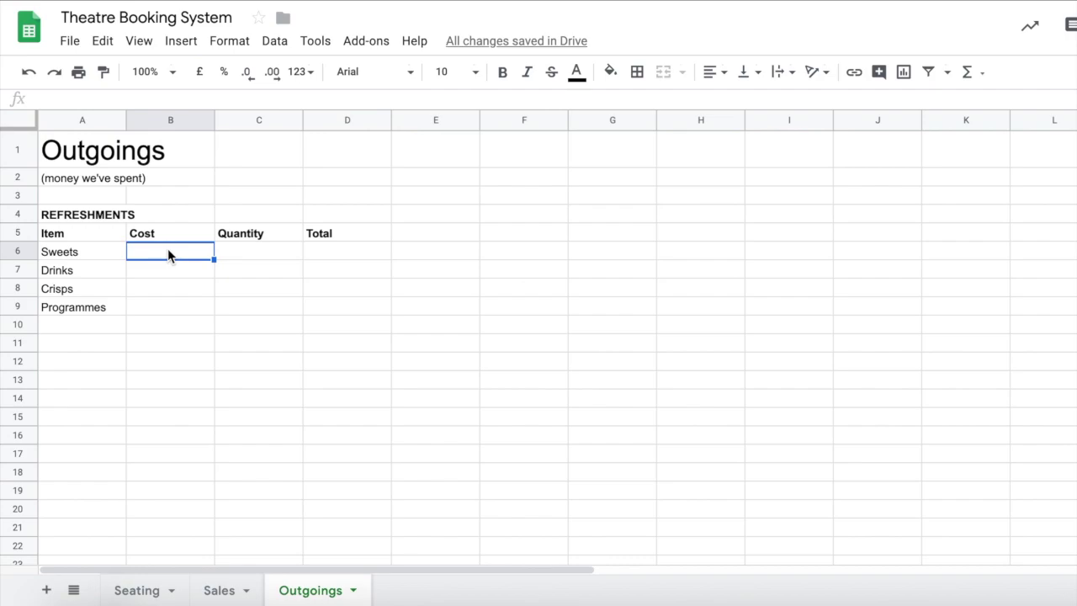
pyautogui.write('0.25')
# Enter costs 0.25, 0.25 and 0.20 in B6:B8 and format them as pounds.
pyautogui.press('Return')
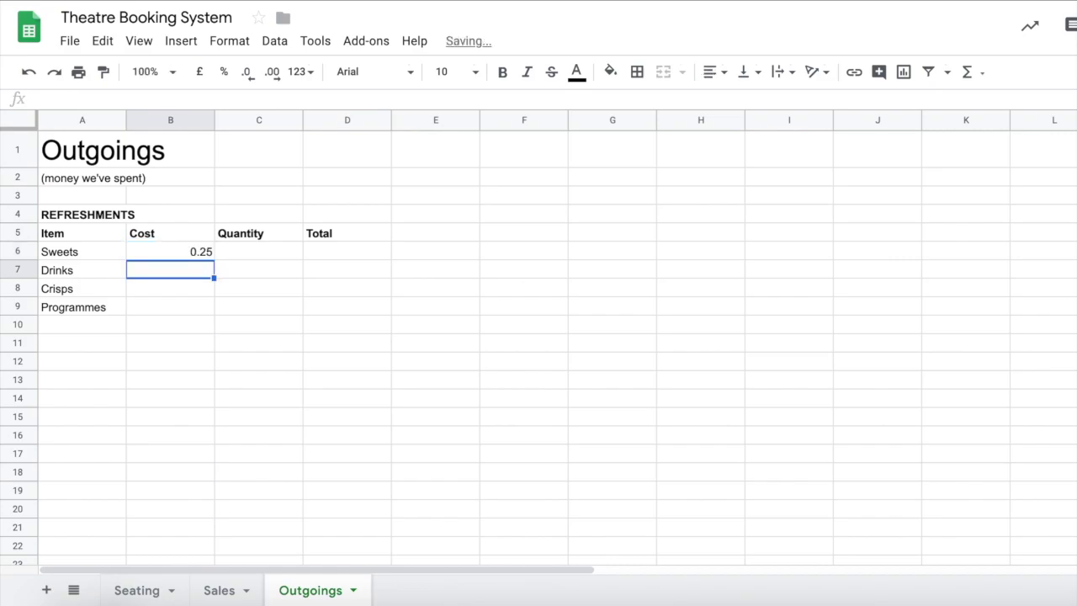
pyautogui.write('0')
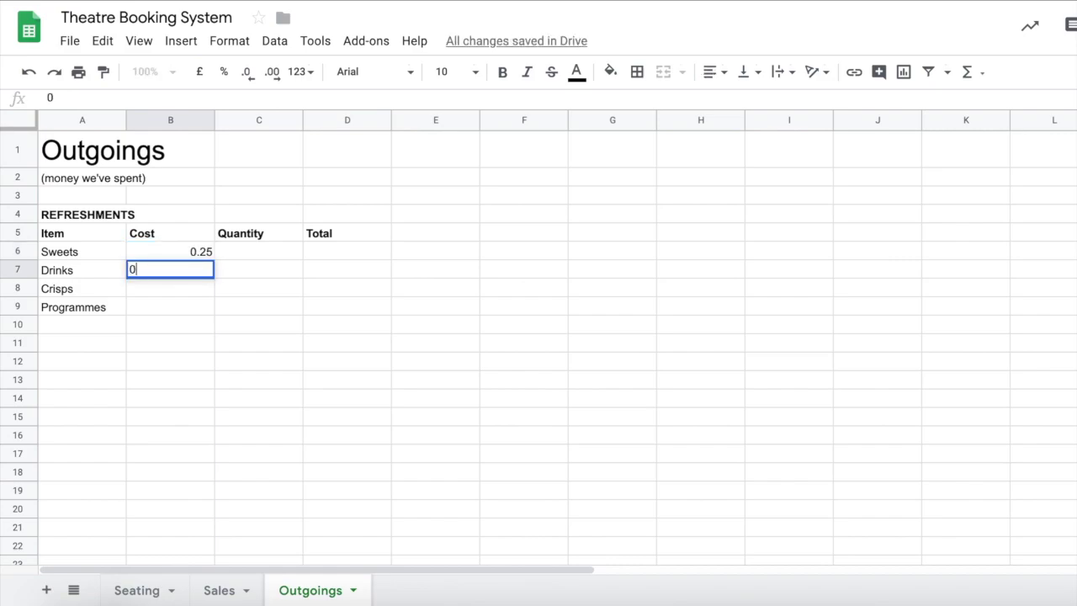
pyautogui.write('.25')
pyautogui.press('Return')
pyautogui.write('0.20')
pyautogui.press('Return')
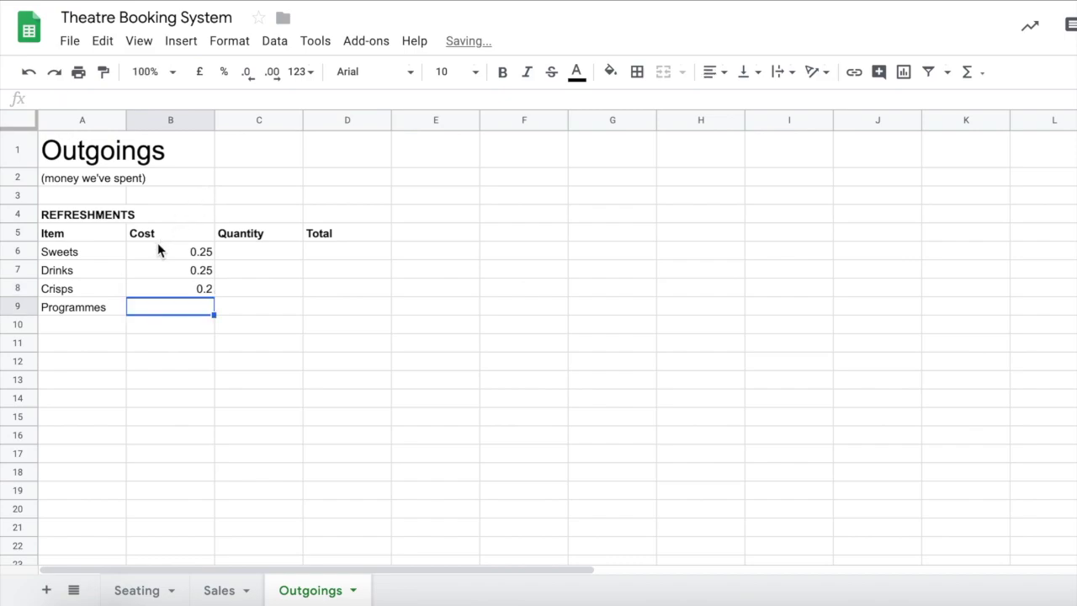
pyautogui.moveTo(160, 250); pyautogui.dragTo(160, 290)
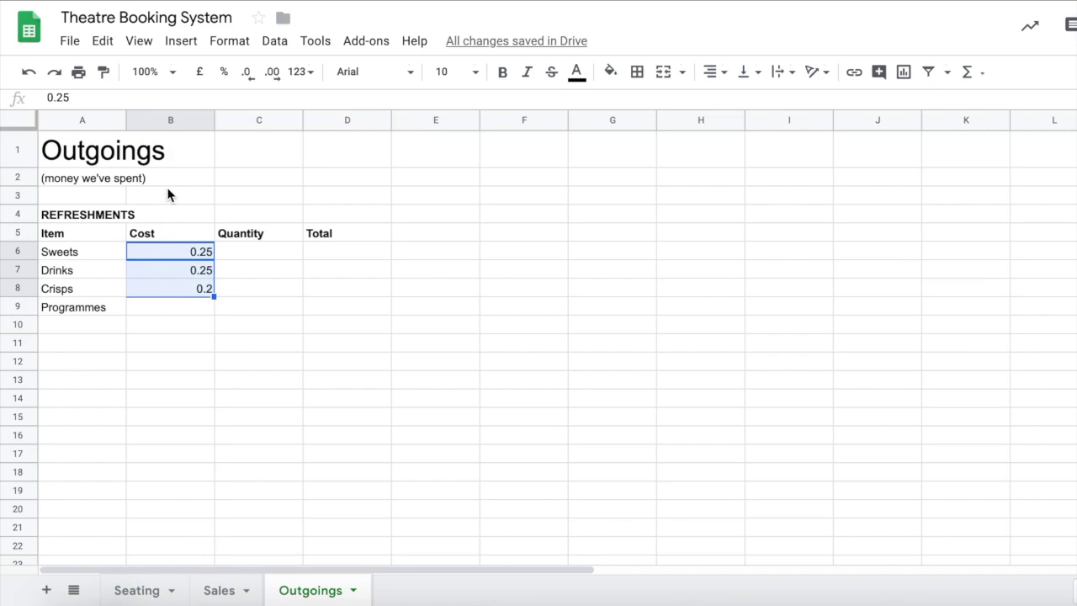
pyautogui.click(200, 72)
# Enter a quantity of 100 for Sweets, Drinks and Crisps in C6:C8.
pyautogui.click(257, 255)
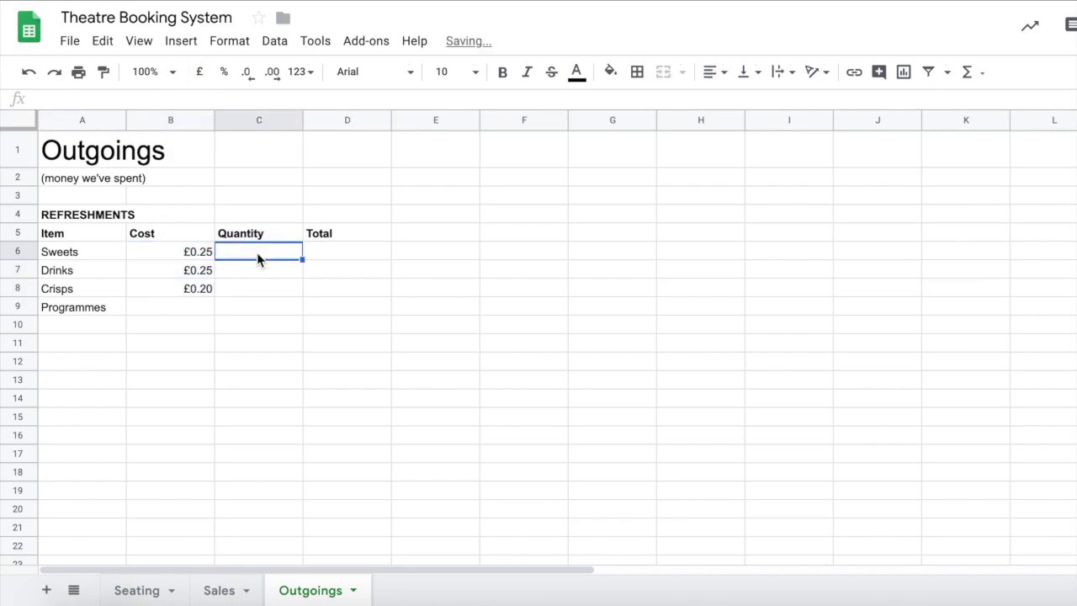
pyautogui.write('100')
pyautogui.press('Return')
pyautogui.write('100')
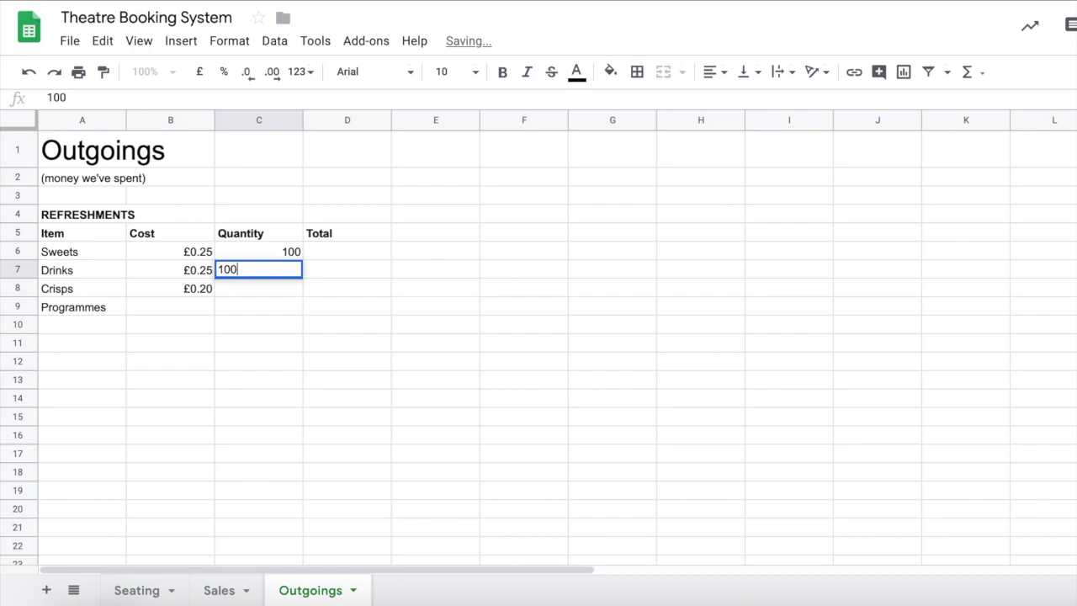
pyautogui.press('Return')
pyautogui.write('100')
pyautogui.press('Return')
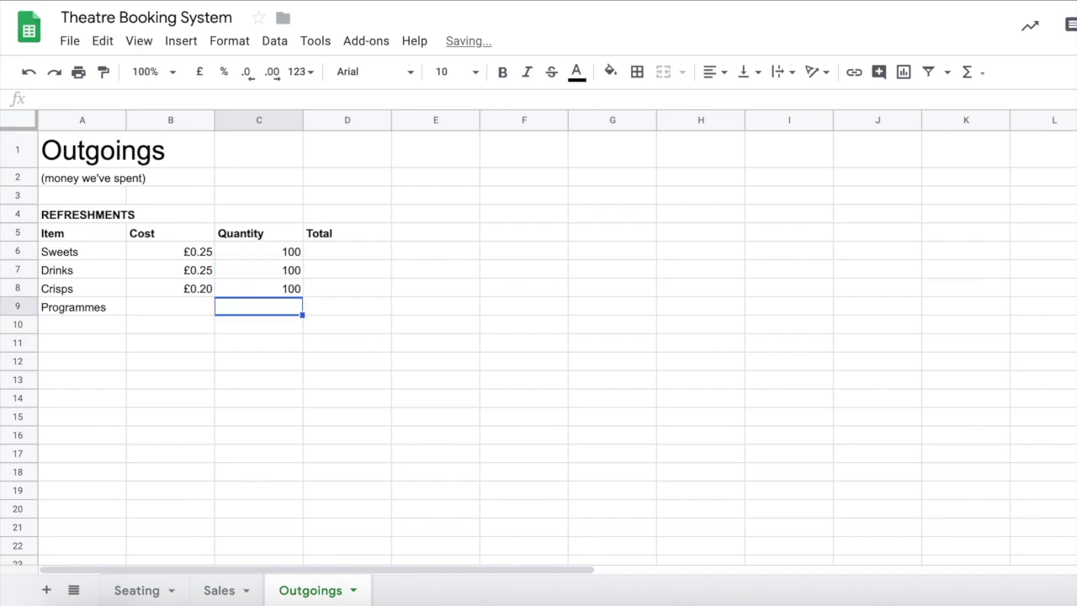
# Enter =B6*C6 in D6 and fill it down to D8, giving £25.00, £25.00, £20.00.
pyautogui.click(365, 255)
pyautogui.write('=')
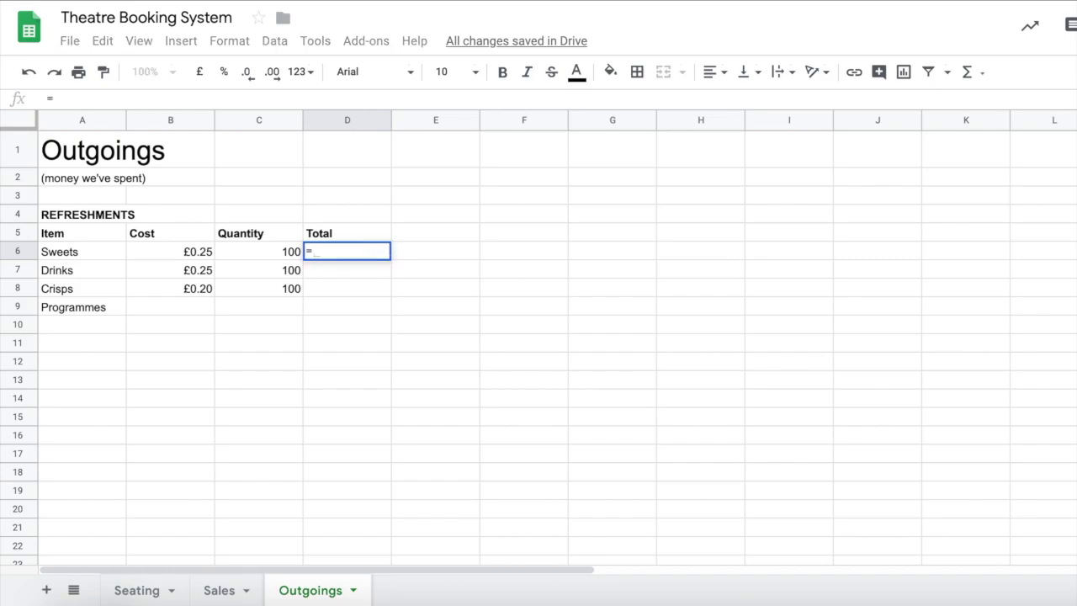
pyautogui.click(205, 252)
pyautogui.write('*')
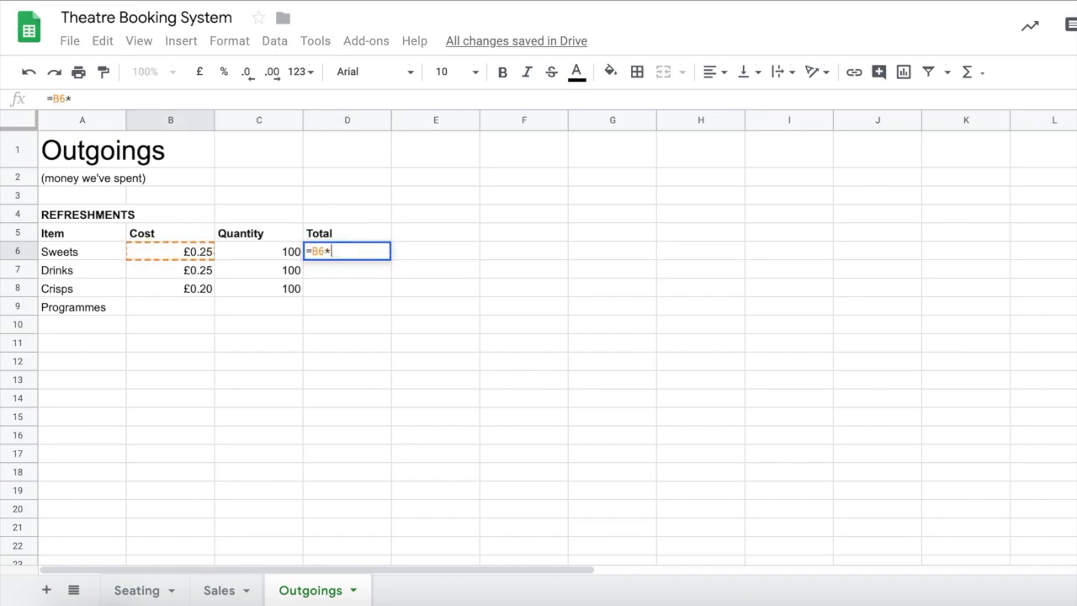
pyautogui.click(247, 250)
pyautogui.press('Return')
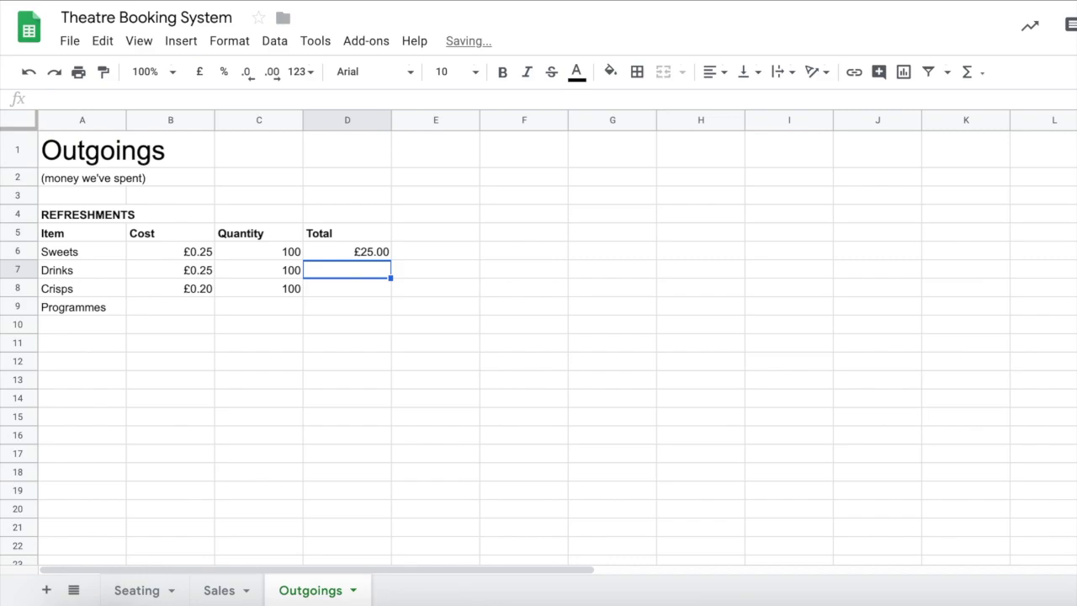
pyautogui.click(338, 241)
pyautogui.click(345, 250)
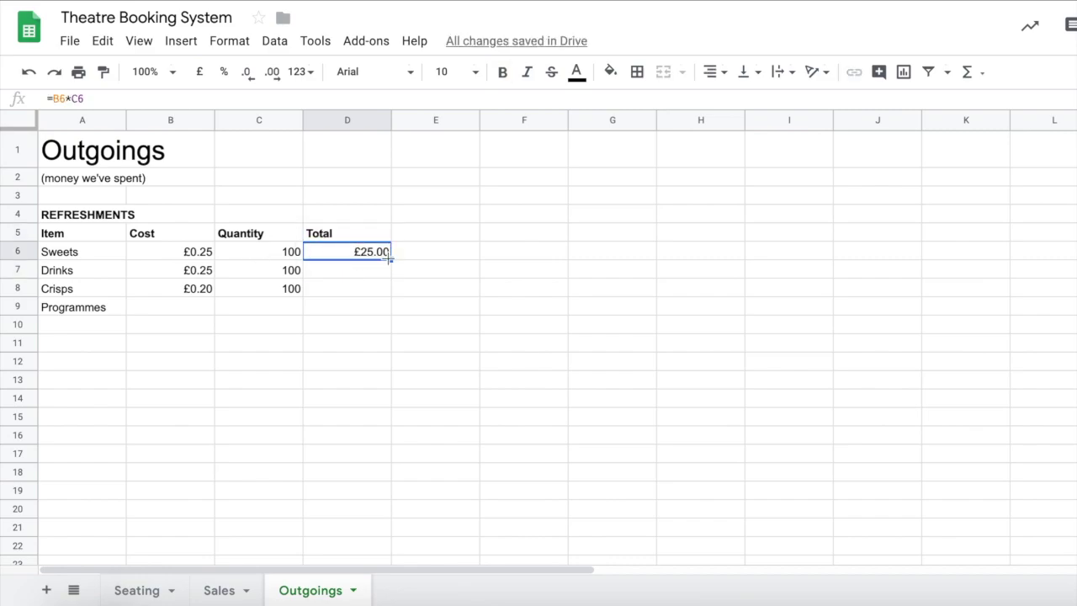
pyautogui.moveTo(389, 259); pyautogui.dragTo(384, 292)
pyautogui.click(189, 312)
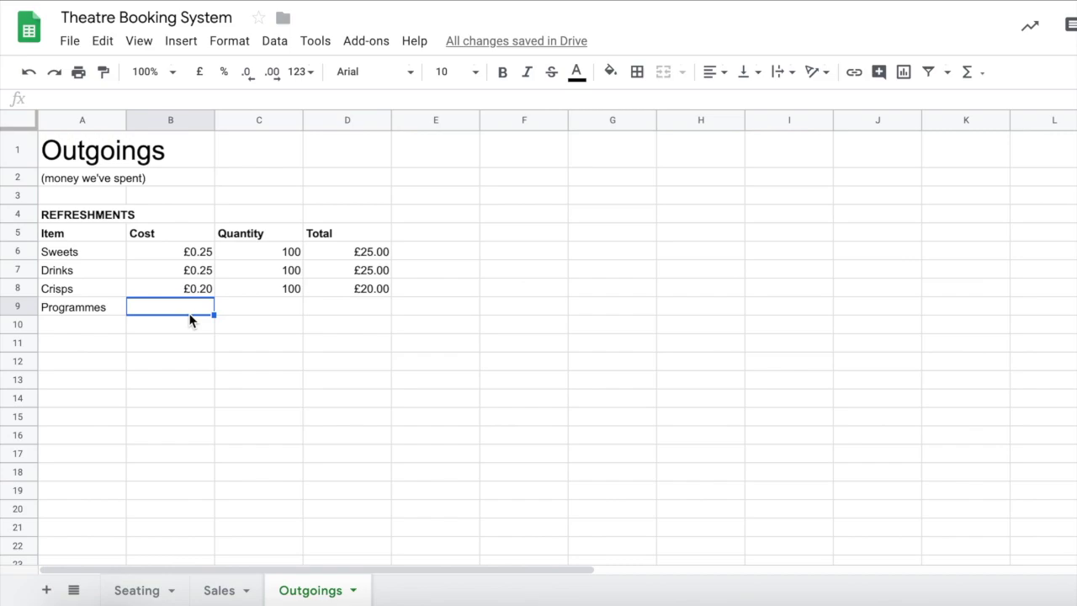
# Enter the Programmes cost of £40 in B9 and quantity 1 in C9.
pyautogui.write('£40')
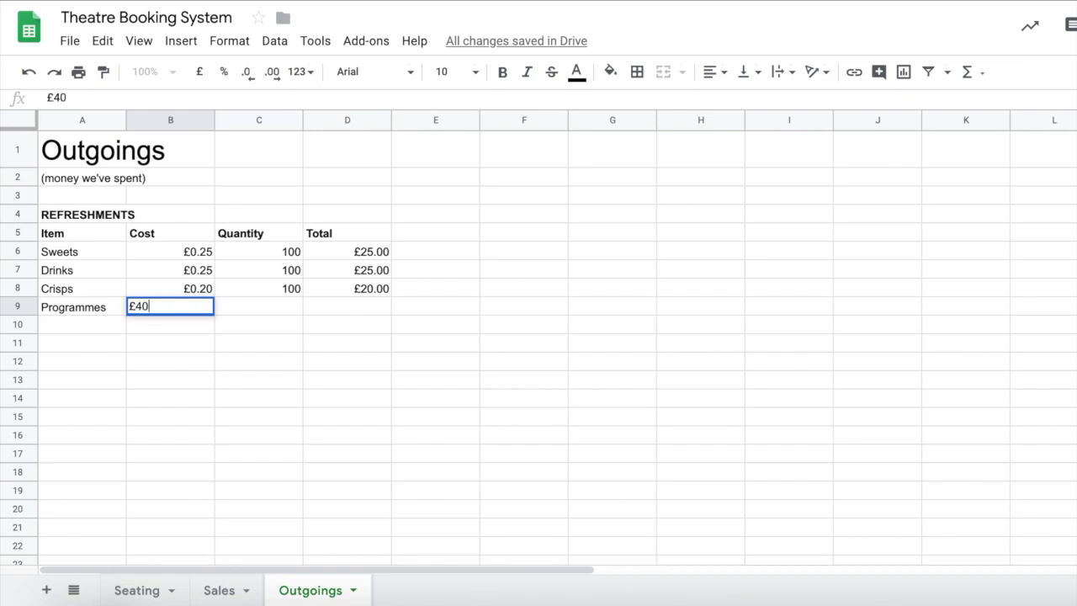
pyautogui.click(257, 310)
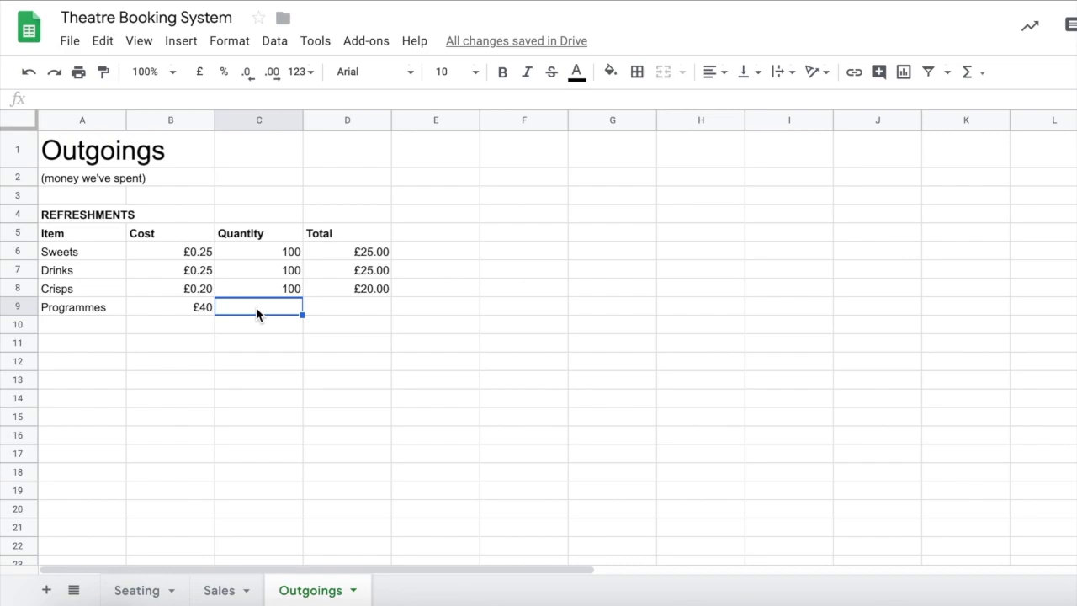
pyautogui.write('1')
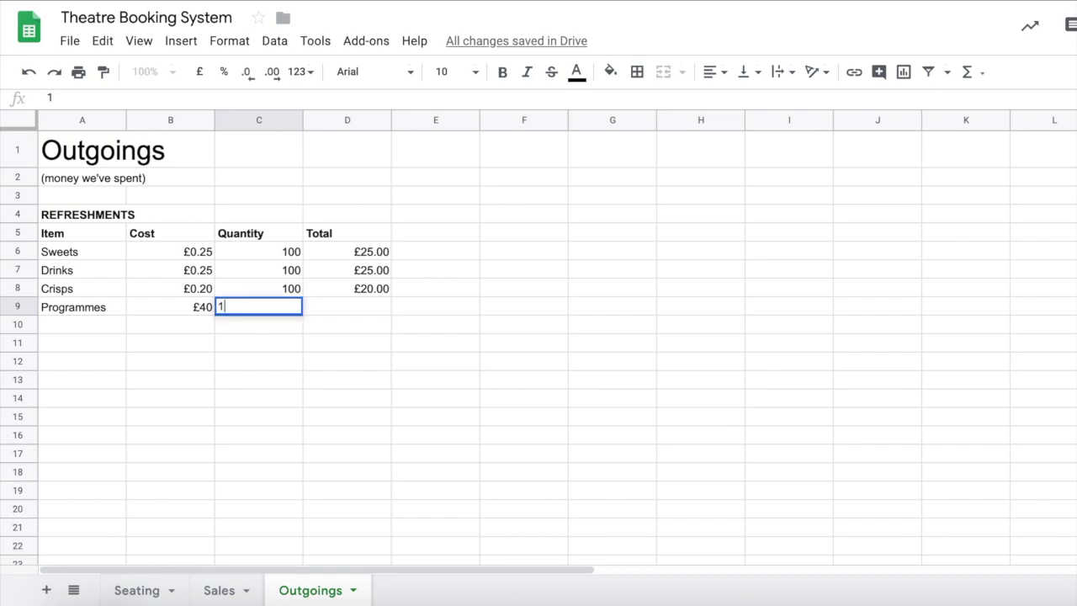
pyautogui.press('BackSpace')
pyautogui.click(334, 308)
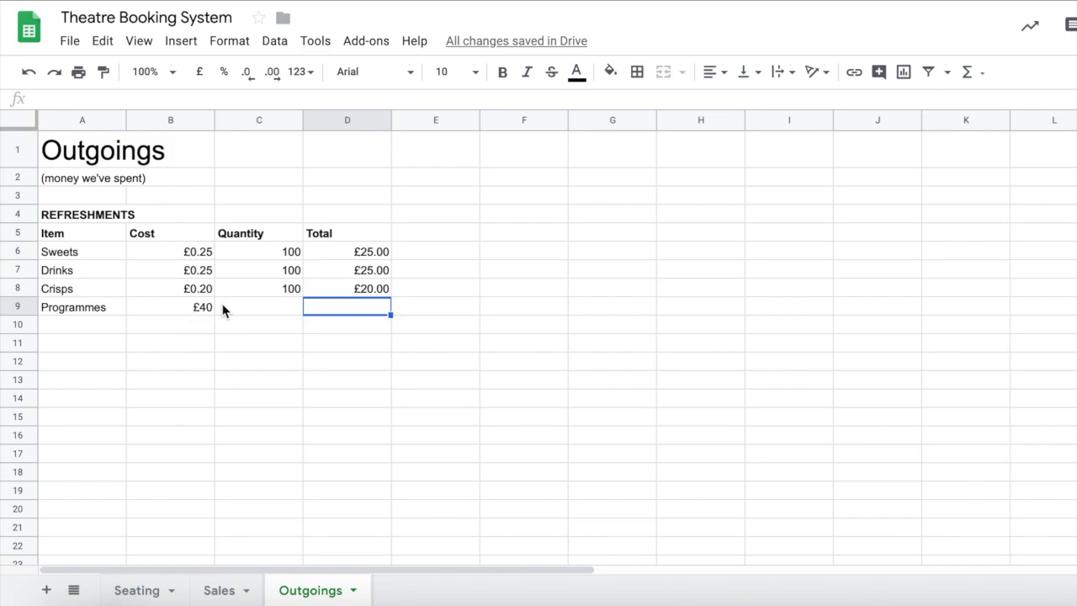
pyautogui.write('40')
pyautogui.press('Return')
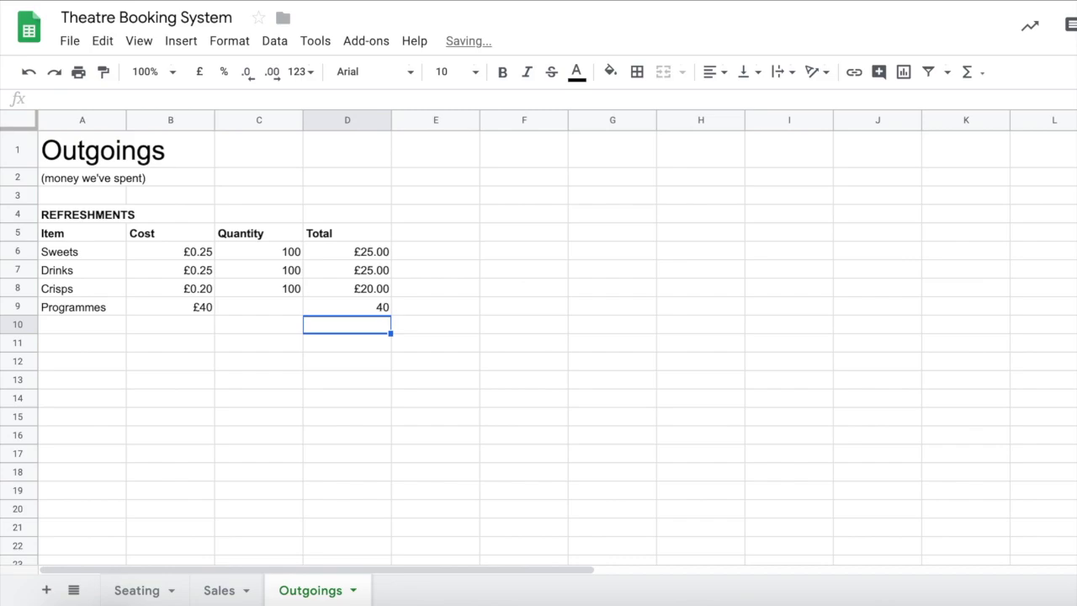
pyautogui.click(341, 308)
pyautogui.press('Delete')
pyautogui.click(287, 317)
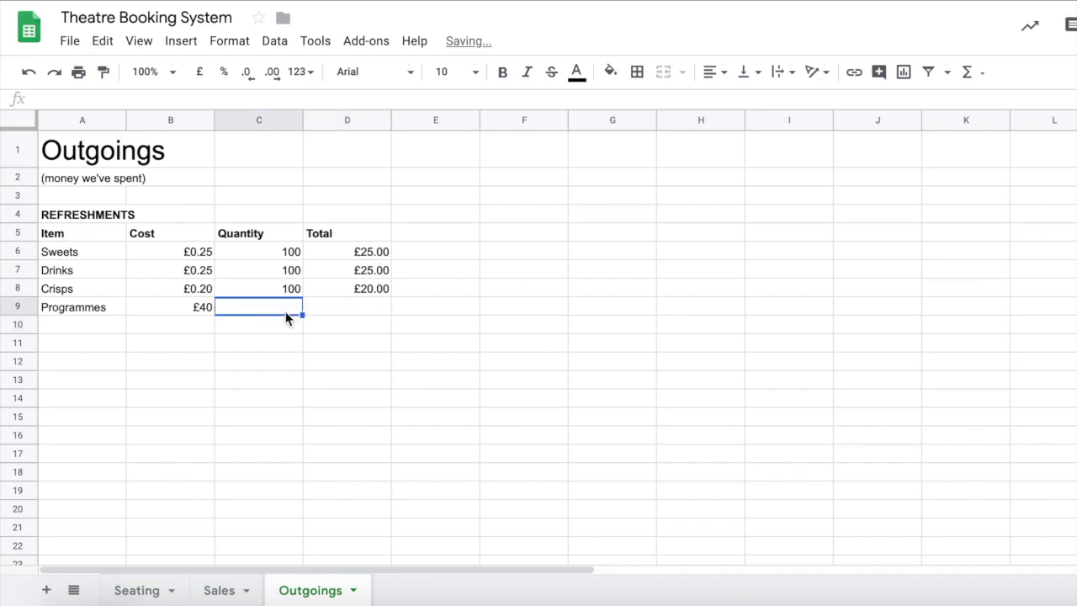
pyautogui.write('1')
pyautogui.click(350, 309)
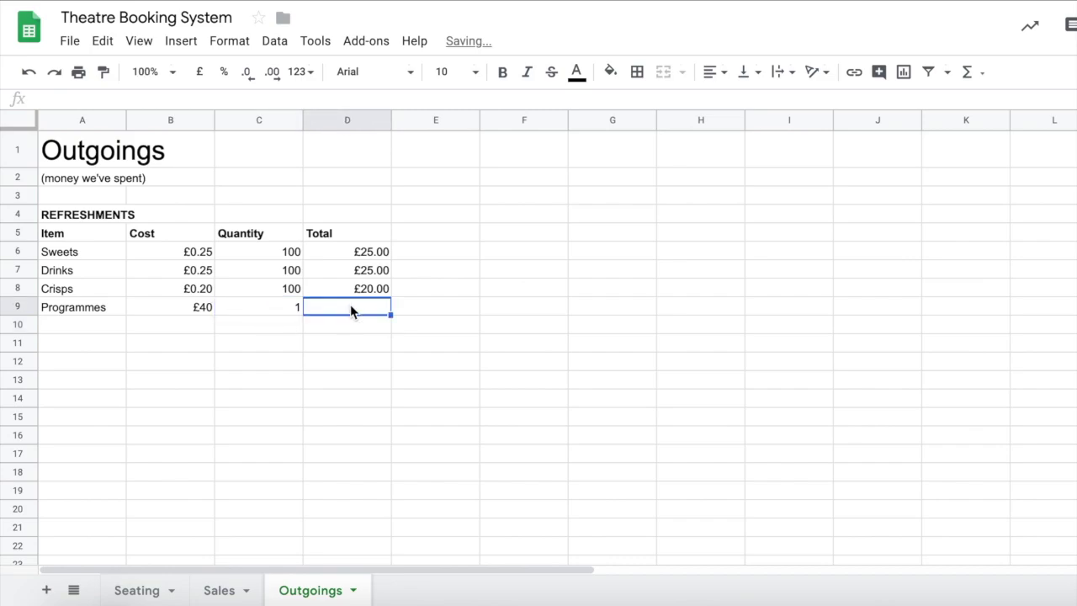
# Extend the total formula from D8 down to D9, giving £40.
pyautogui.click(362, 288)
pyautogui.moveTo(389, 296); pyautogui.dragTo(387, 305)
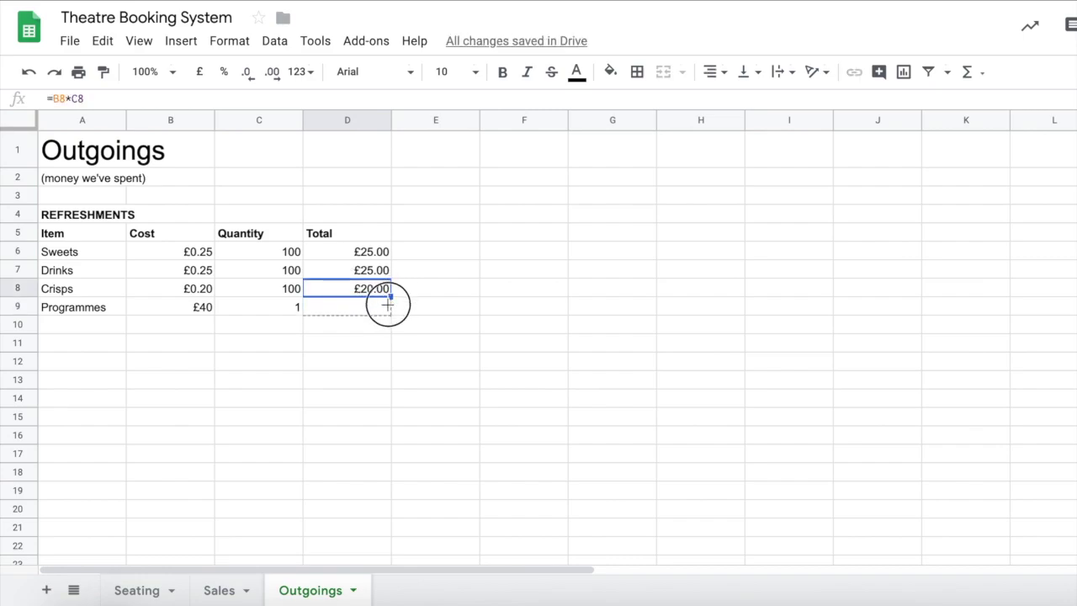
pyautogui.click(325, 329)
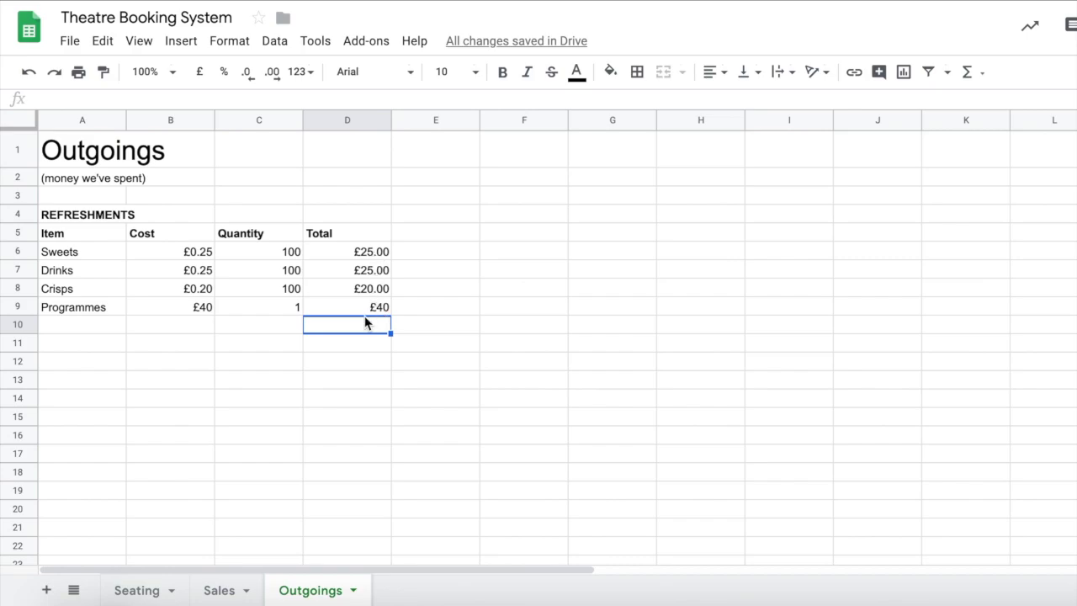
pyautogui.click(262, 343)
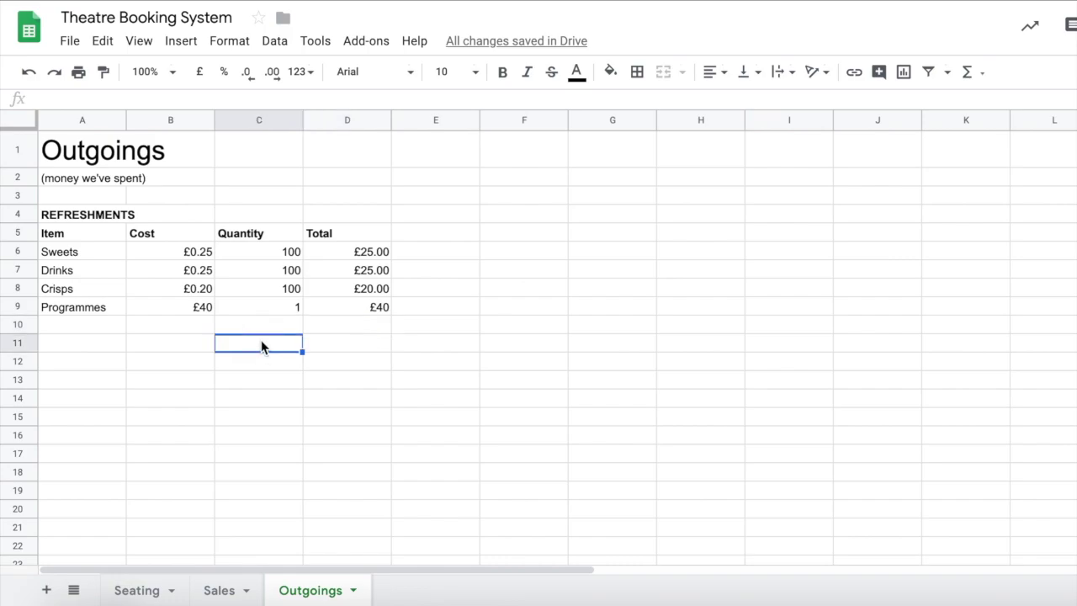
# Label C11 'Total' and put a SUM of D6:D9 in D11, giving £110.00.
pyautogui.write('Total')
pyautogui.press('Tab')
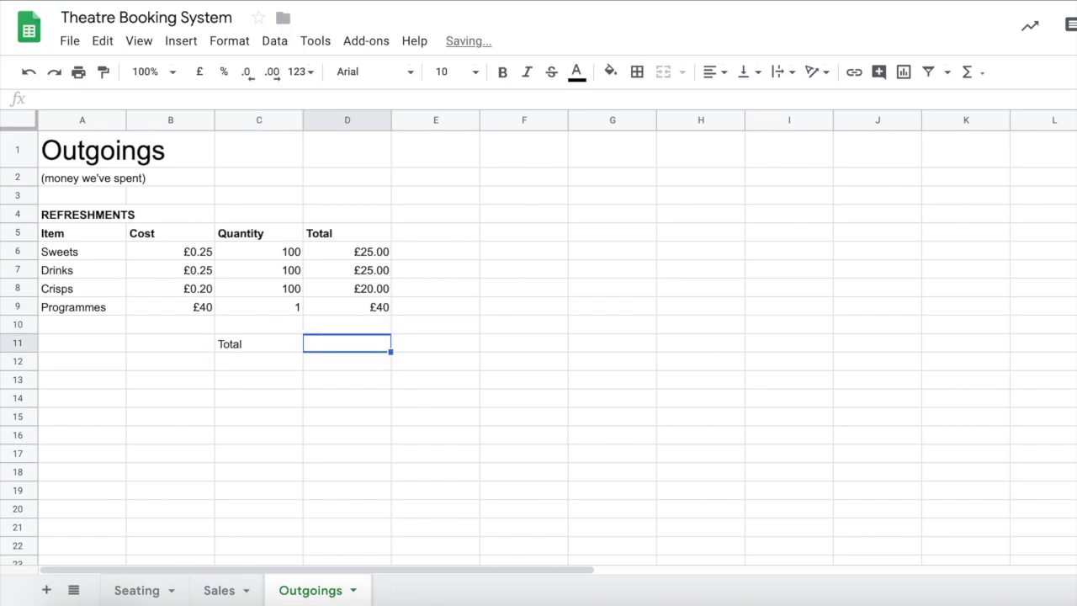
pyautogui.click(968, 74)
pyautogui.click(972, 101)
pyautogui.moveTo(367, 249); pyautogui.dragTo(356, 313)
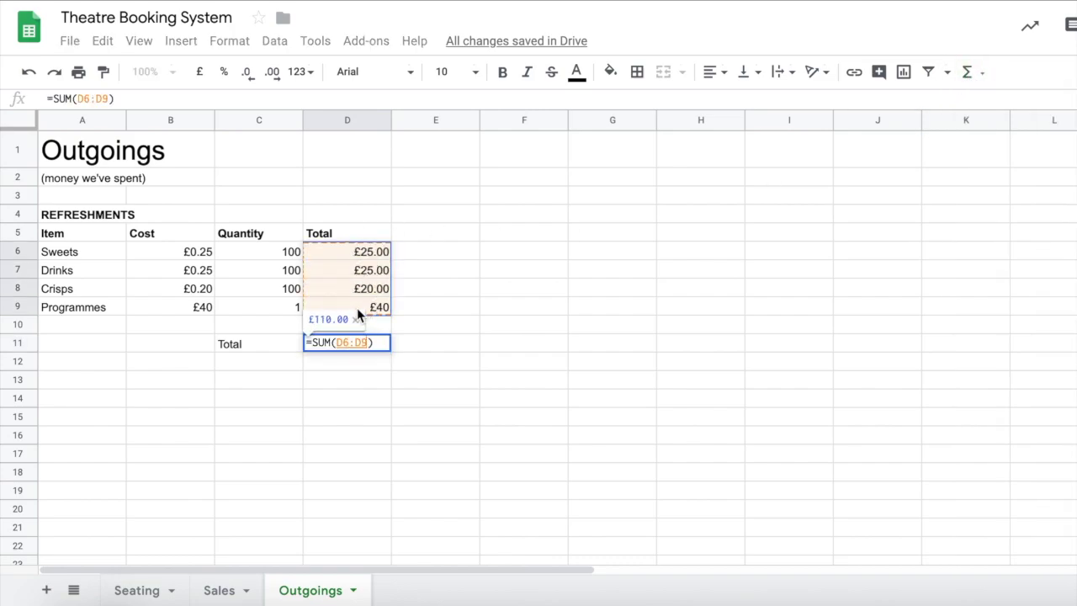
pyautogui.press('Return')
# Make the Total row C11:D11 bold.
pyautogui.click(271, 346)
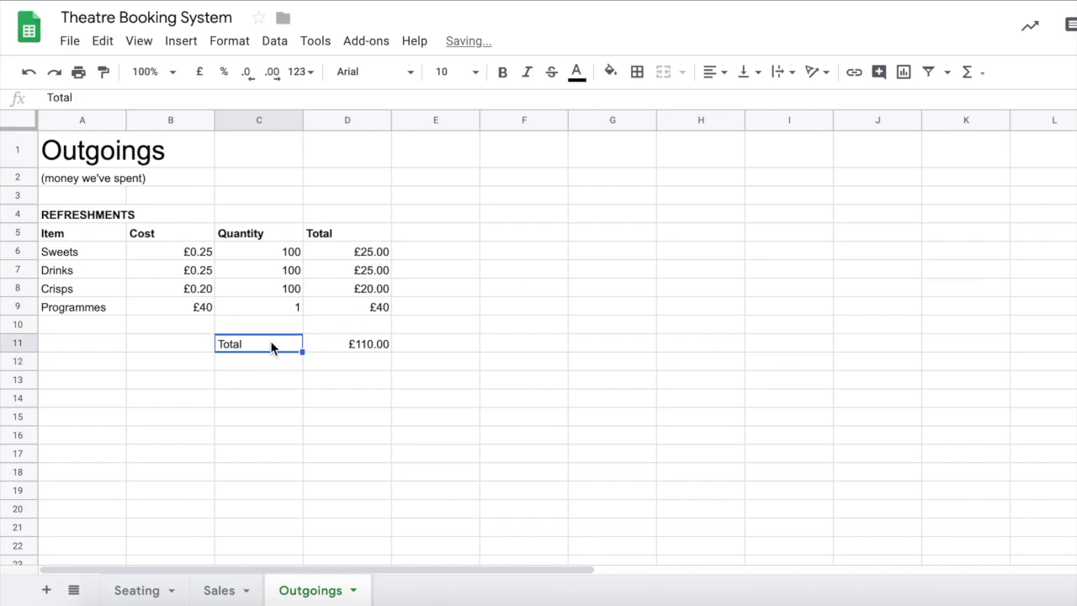
pyautogui.keyDown('shift'); pyautogui.click(366, 342); pyautogui.keyUp('shift')
pyautogui.hotkey('ctrl', 'b')
pyautogui.click(202, 371)
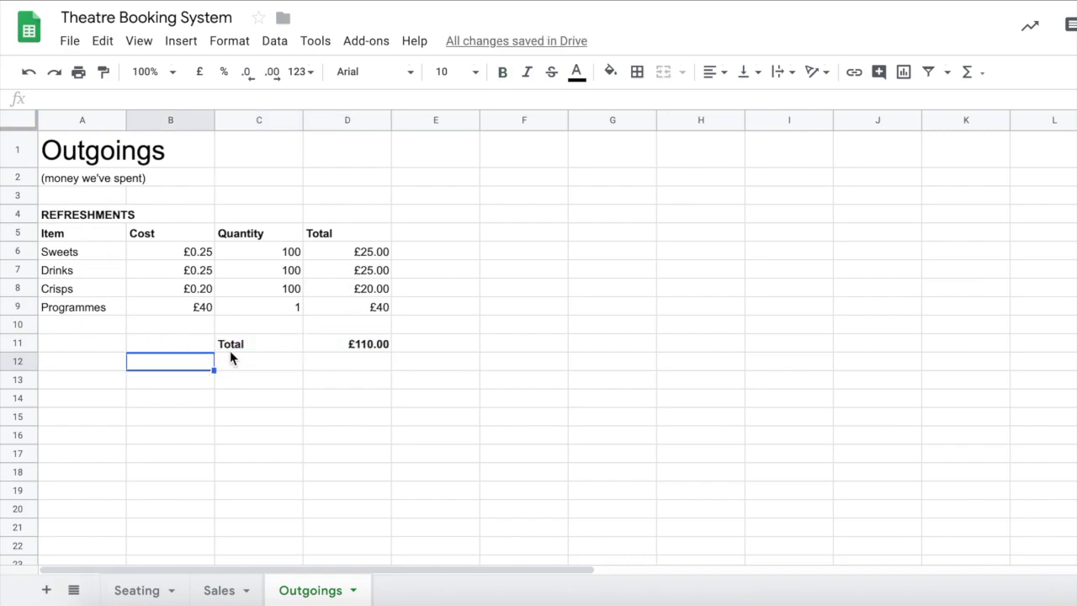
pyautogui.click(221, 590)
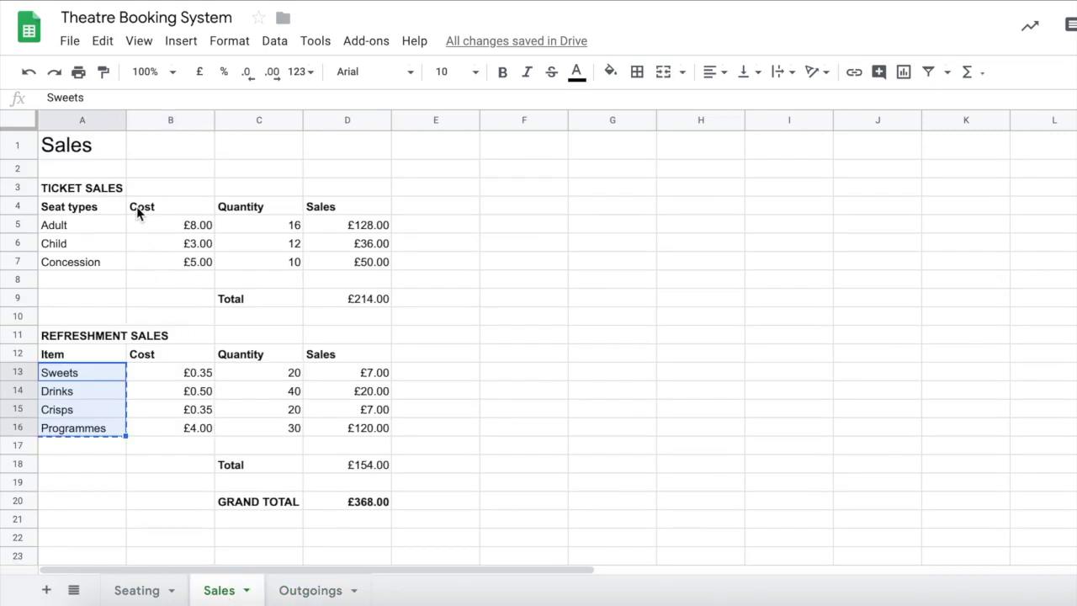
pyautogui.click(64, 253)
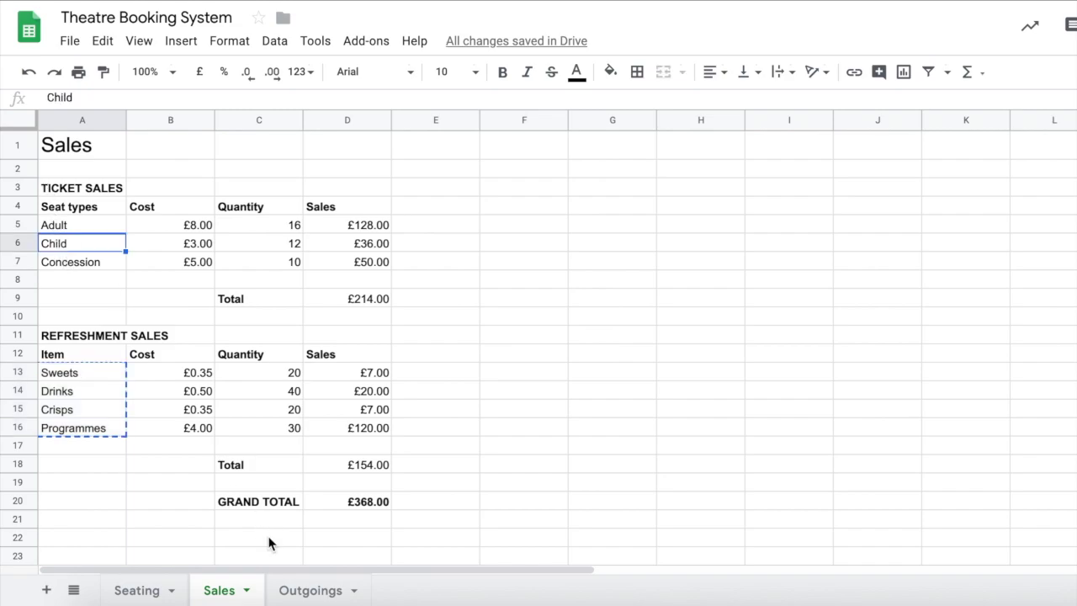
pyautogui.click(311, 589)
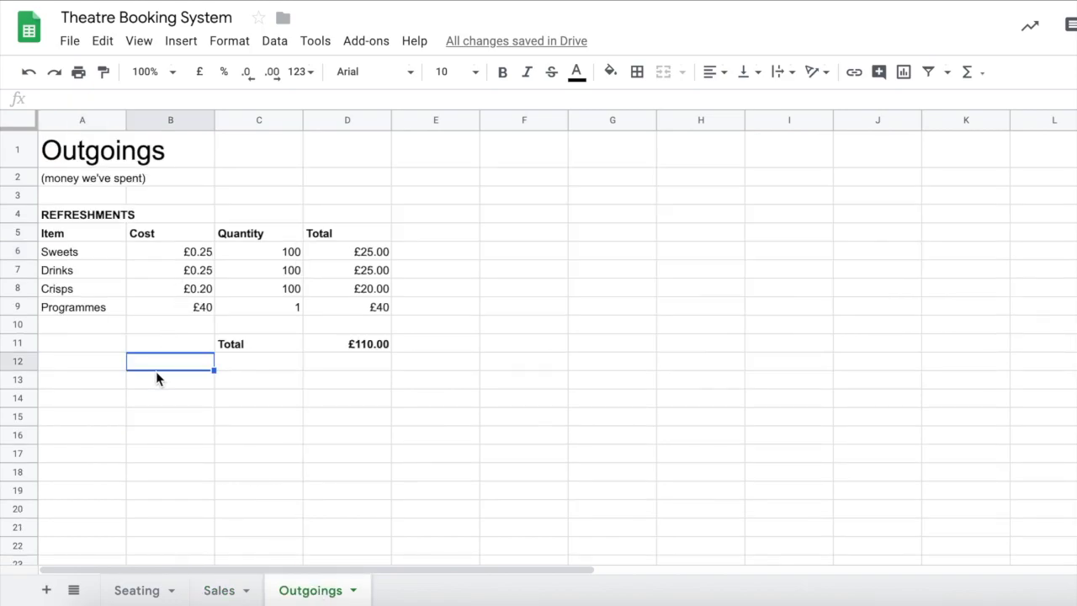